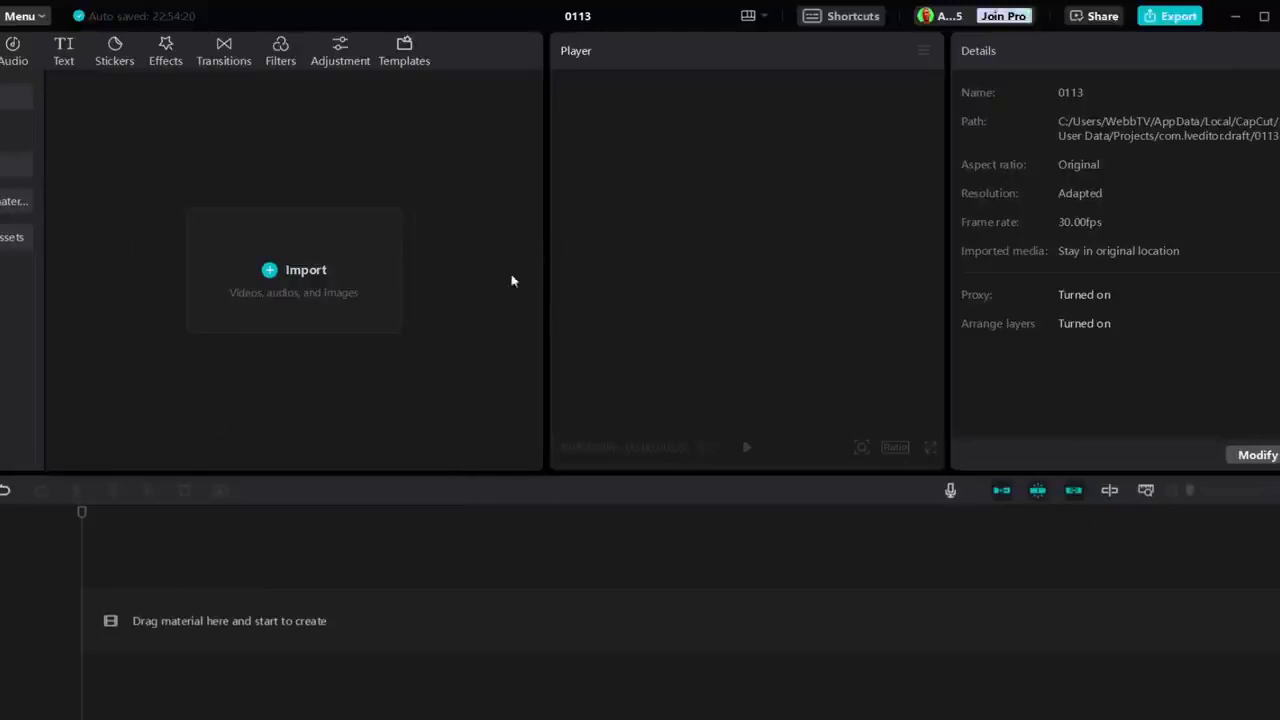
# Import recraft.mp4 from the obs folder on the desktop and add it to the timeline.
pyautogui.click(268, 270)
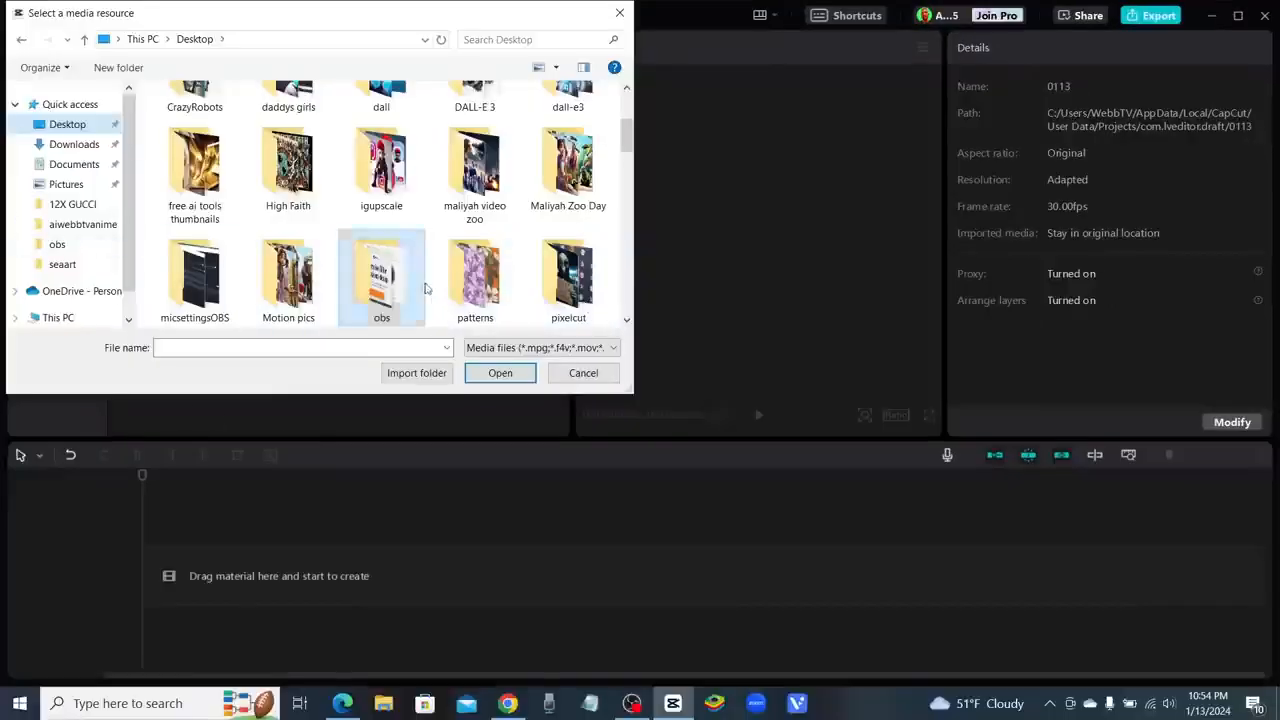
pyautogui.click(390, 273)
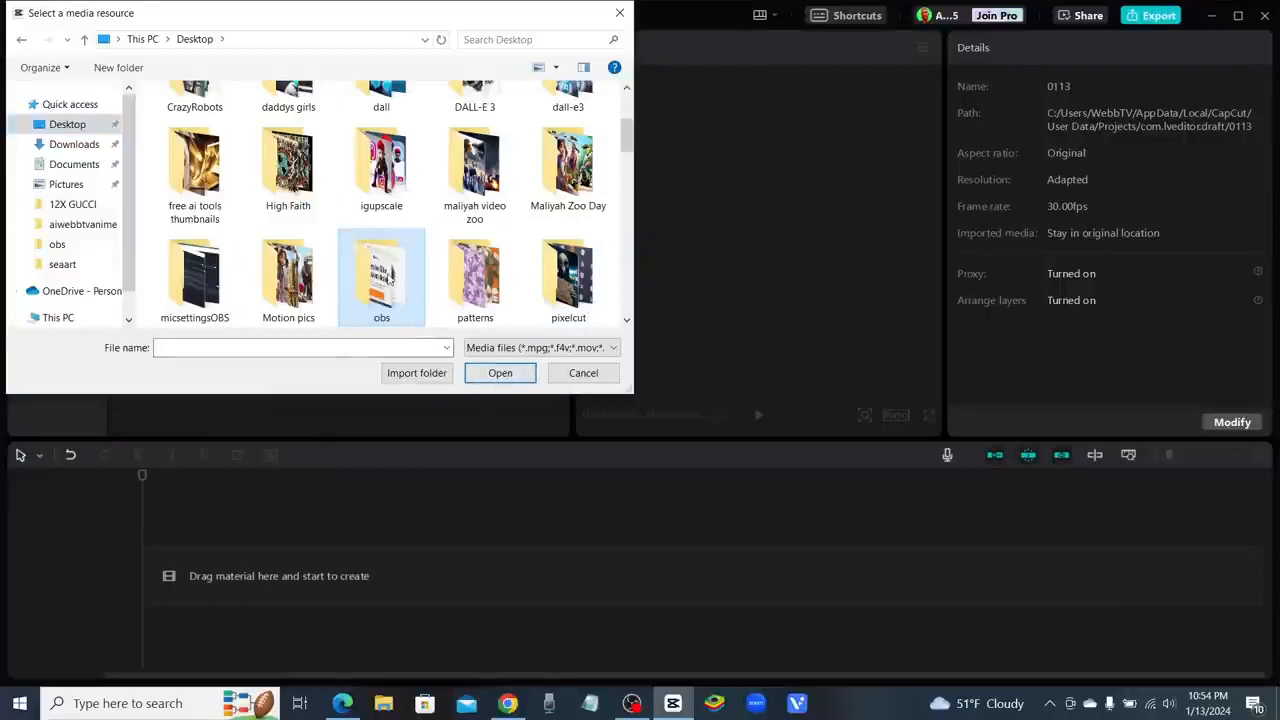
pyautogui.doubleClick(391, 279)
pyautogui.doubleClick(391, 275)
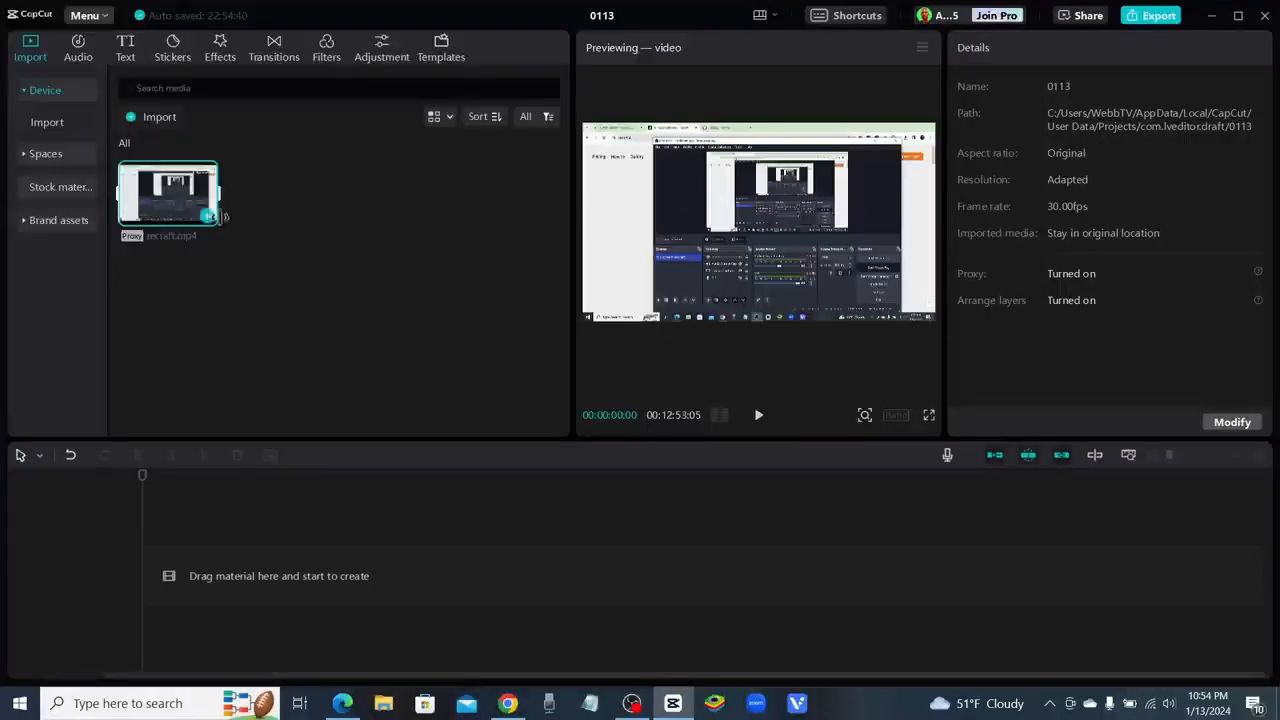
pyautogui.moveTo(200, 216)
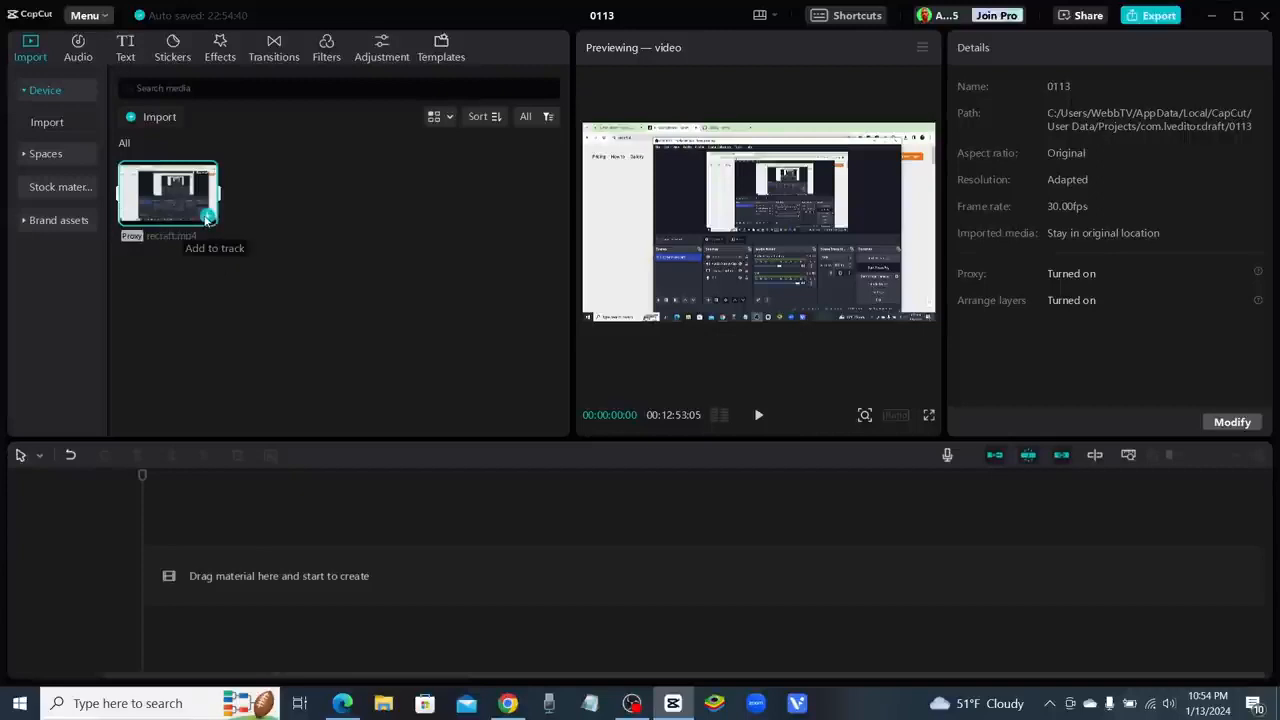
pyautogui.click(207, 218)
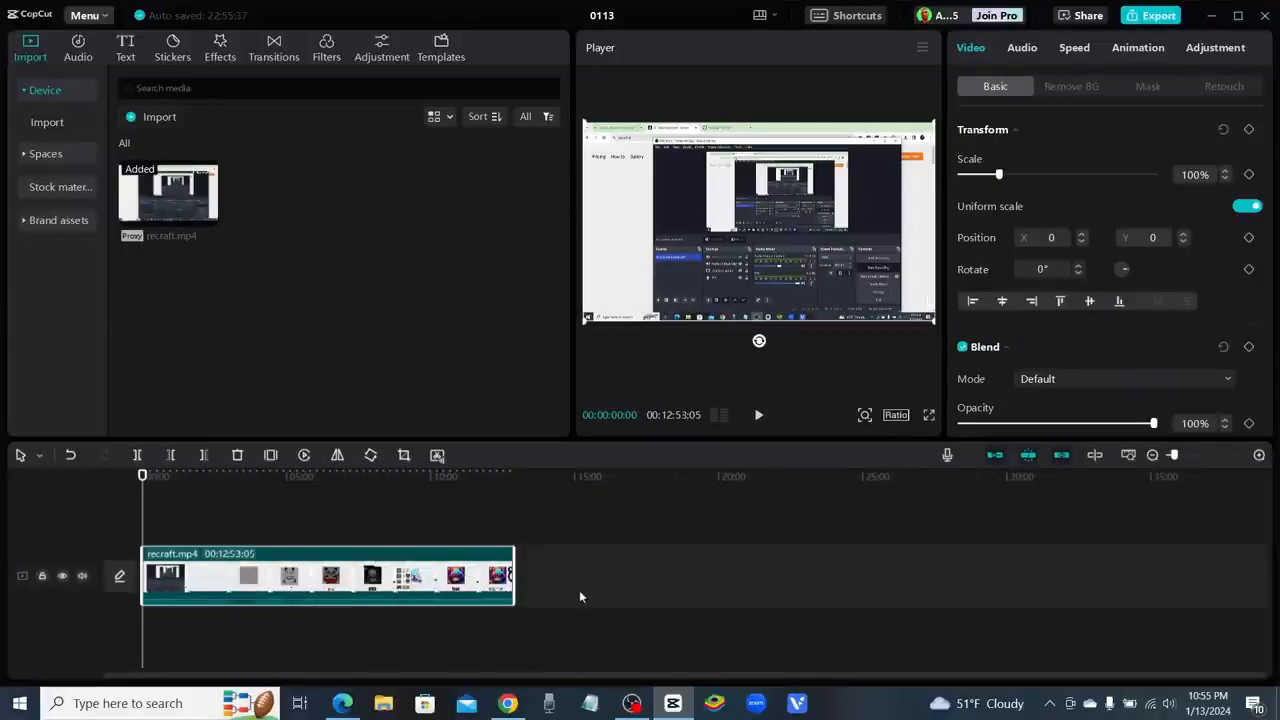
# Generate the transcript of the recraft.mp4 clip and skim through it from beginning to end.
pyautogui.click(437, 456)
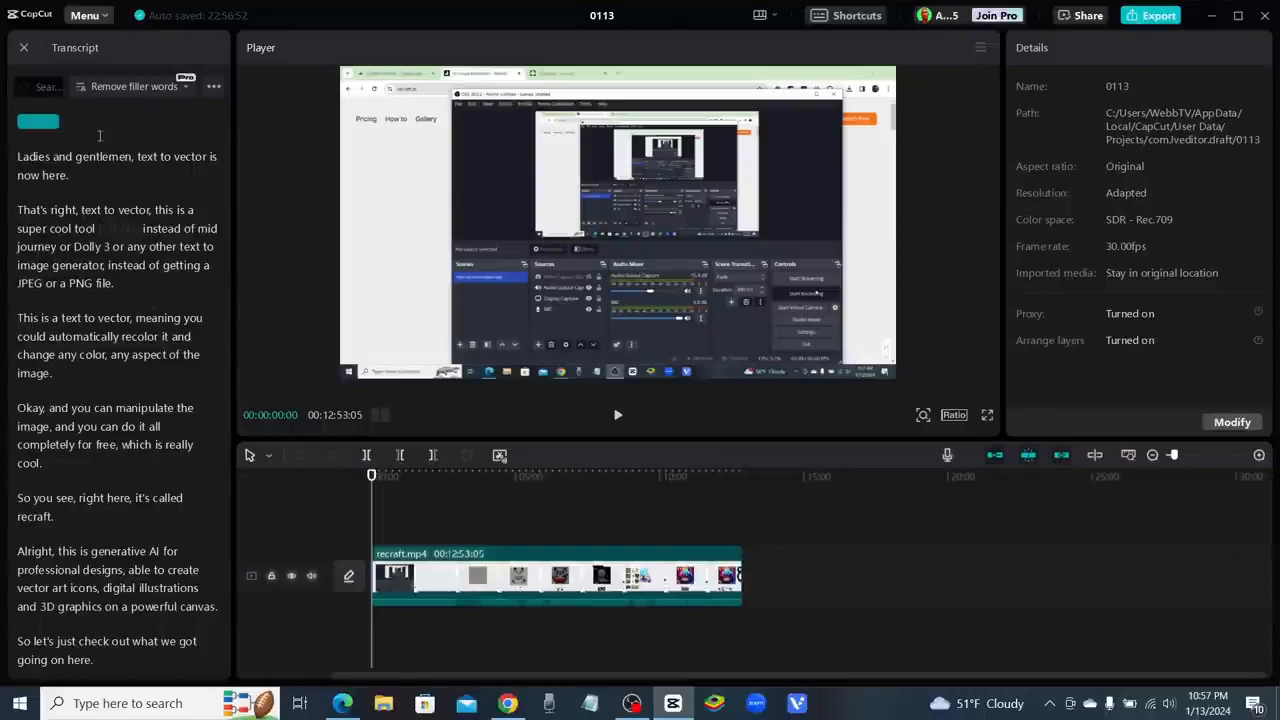
pyautogui.scroll(-20, 90, 292)
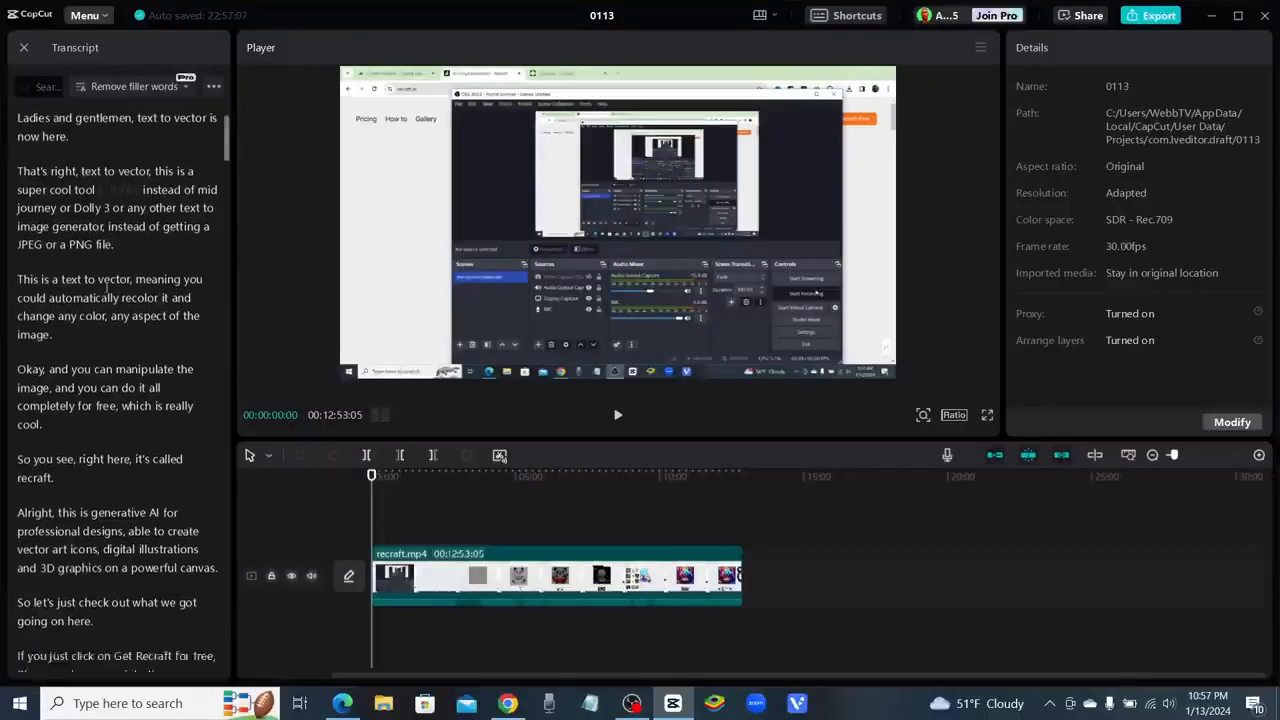
pyautogui.scroll(-20, 90, 292)
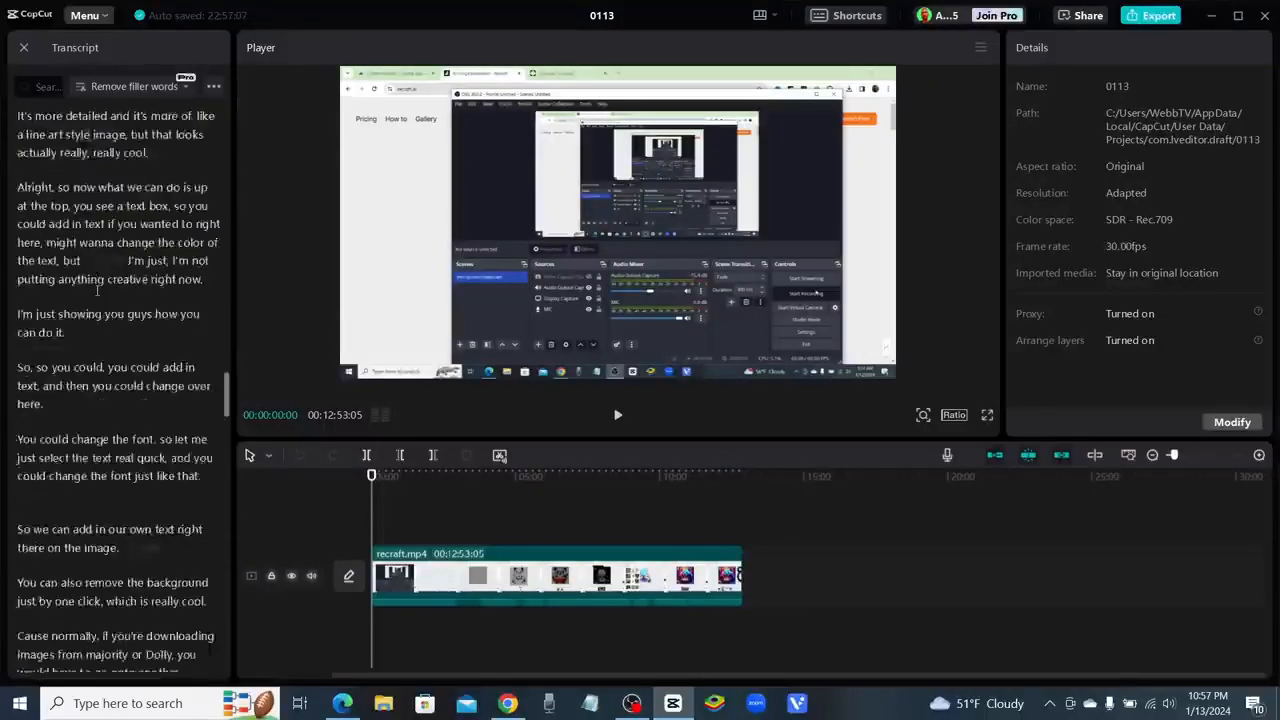
pyautogui.scroll(-6, 80, 297)
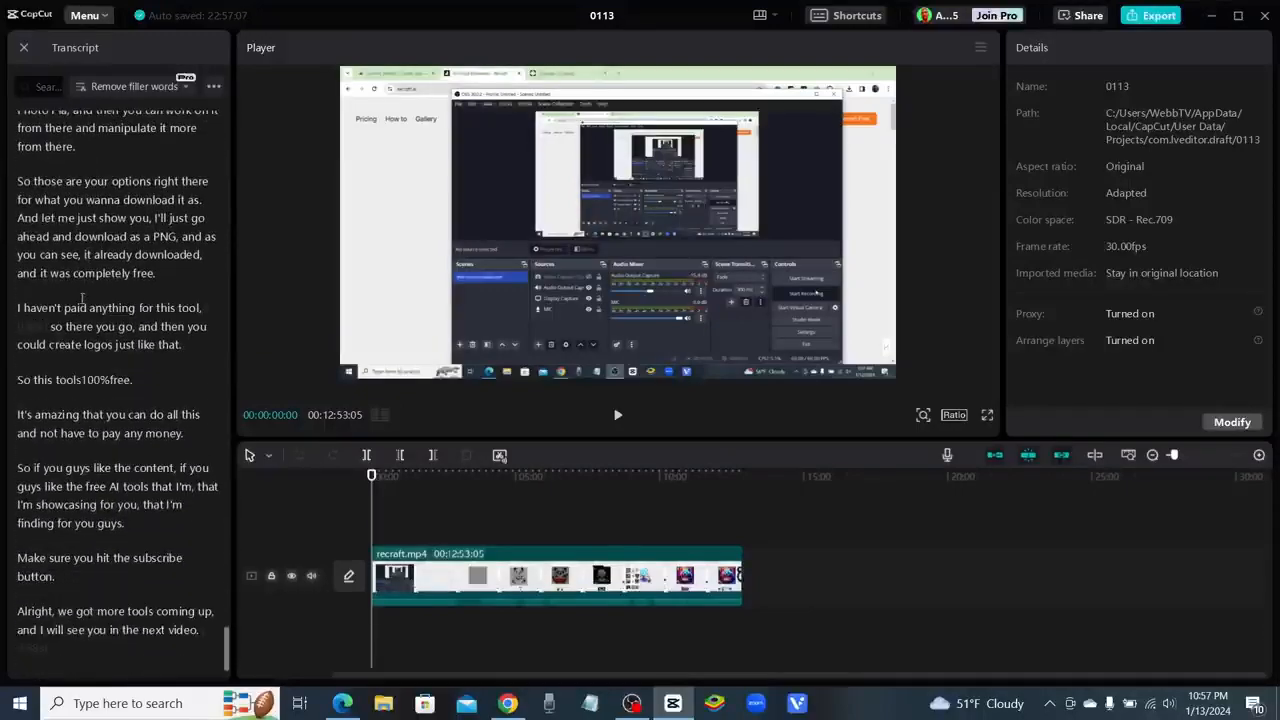
pyautogui.scroll(9, 88, 305)
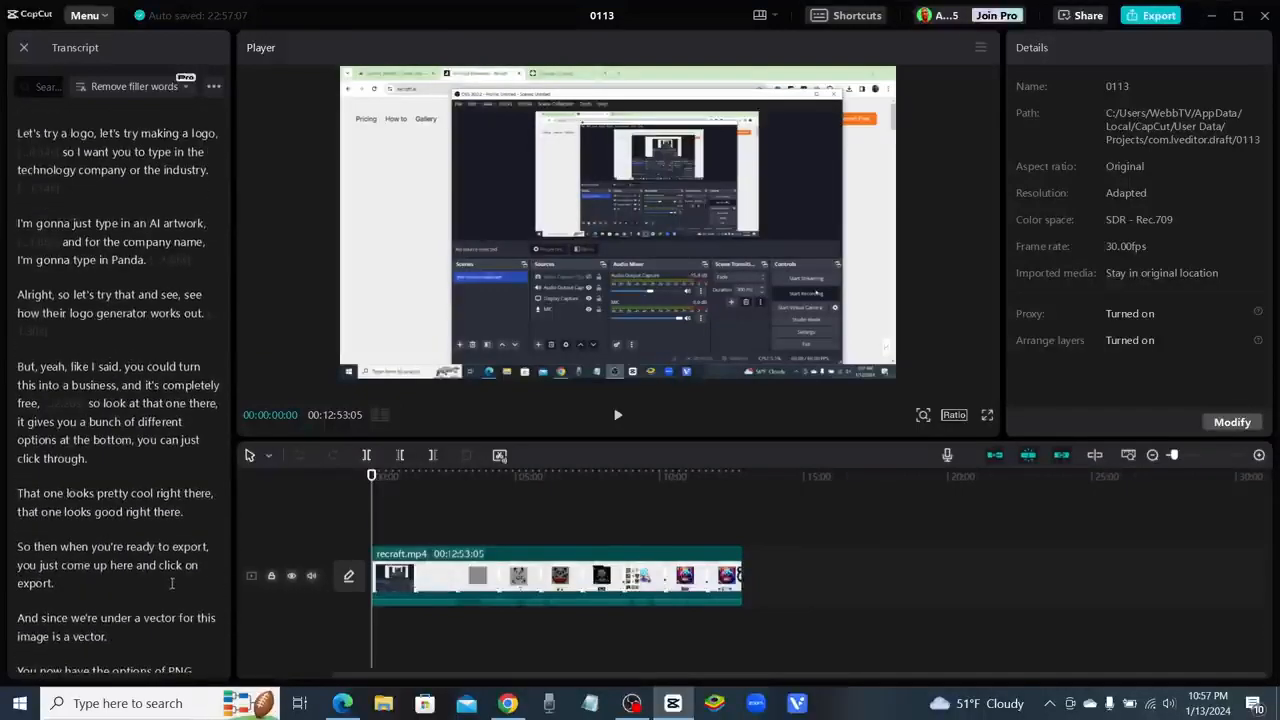
pyautogui.scroll(15, 172, 583)
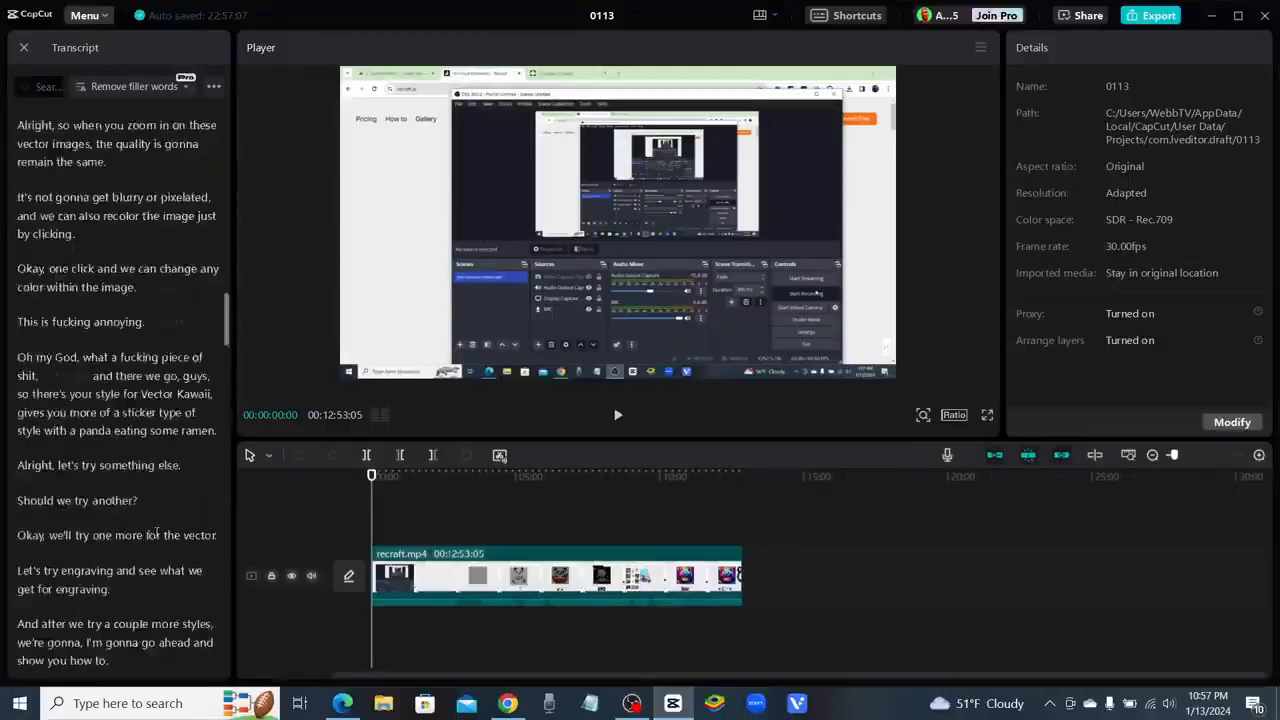
pyautogui.scroll(15, 156, 533)
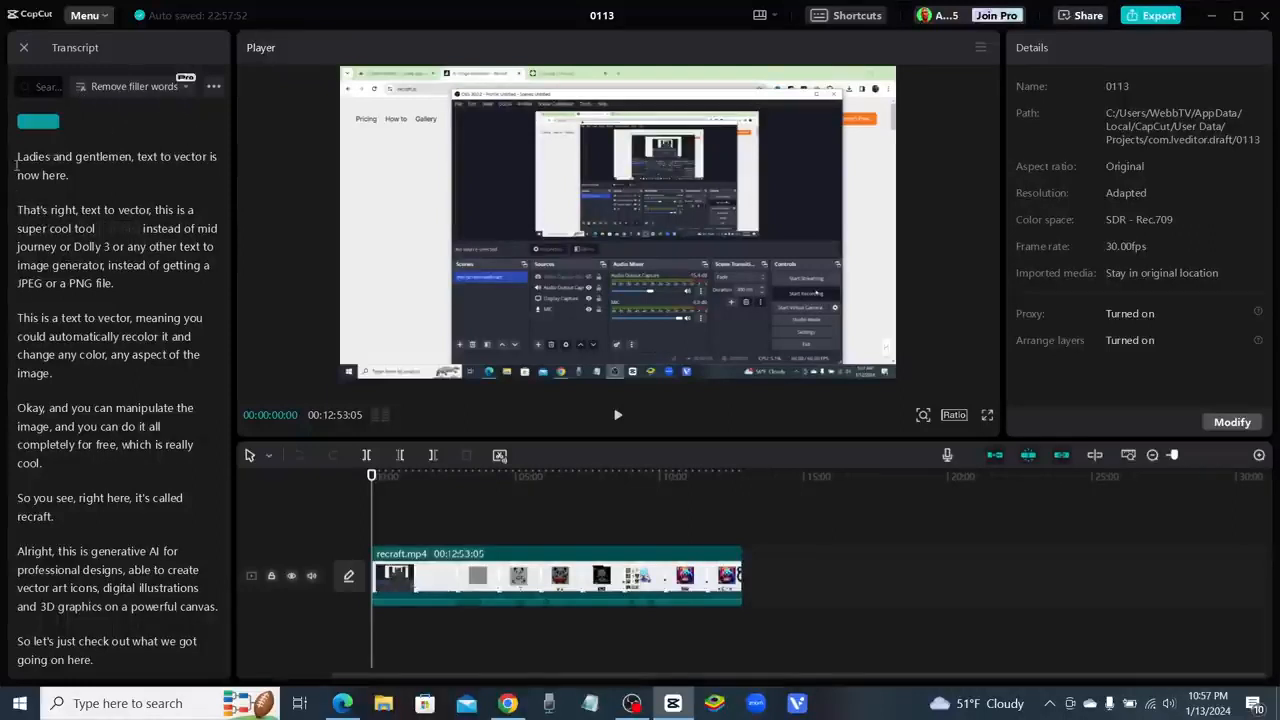
# Delete the silent gap before the opening word "Ladies" through the transcript.
pyautogui.moveTo(17, 166); pyautogui.dragTo(114, 180)
pyautogui.click(108, 128)
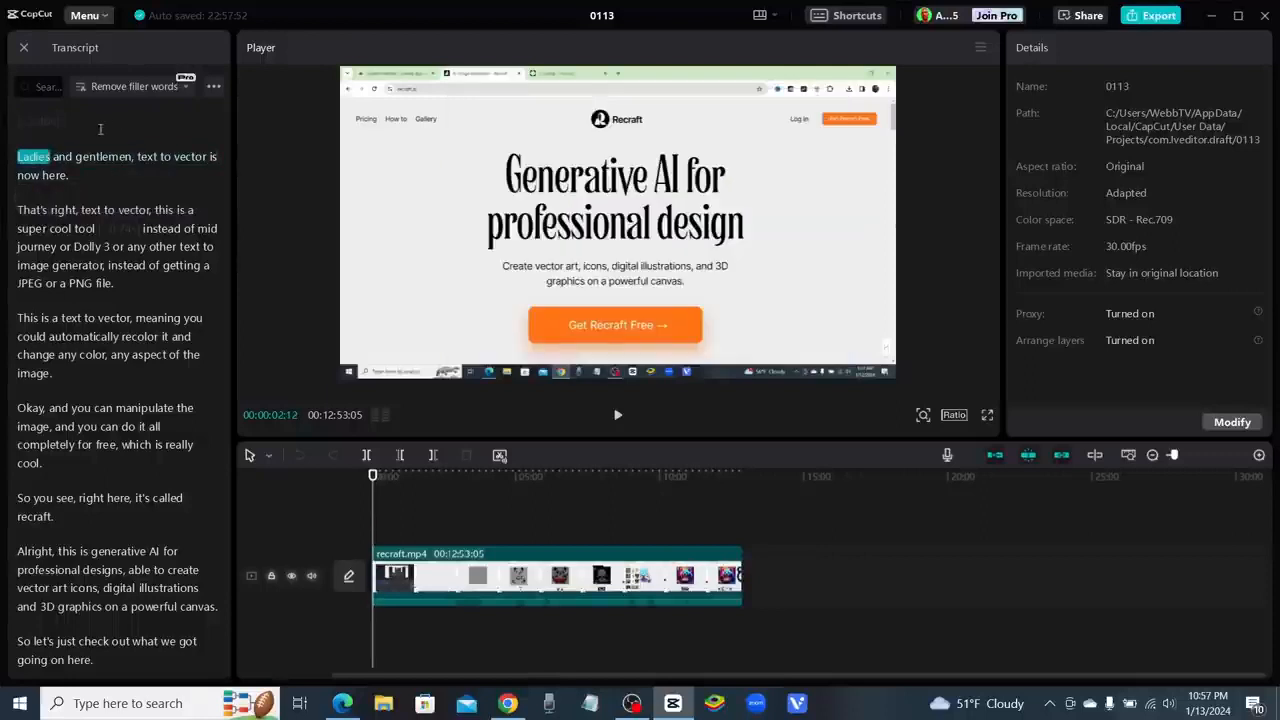
pyautogui.click(50, 121)
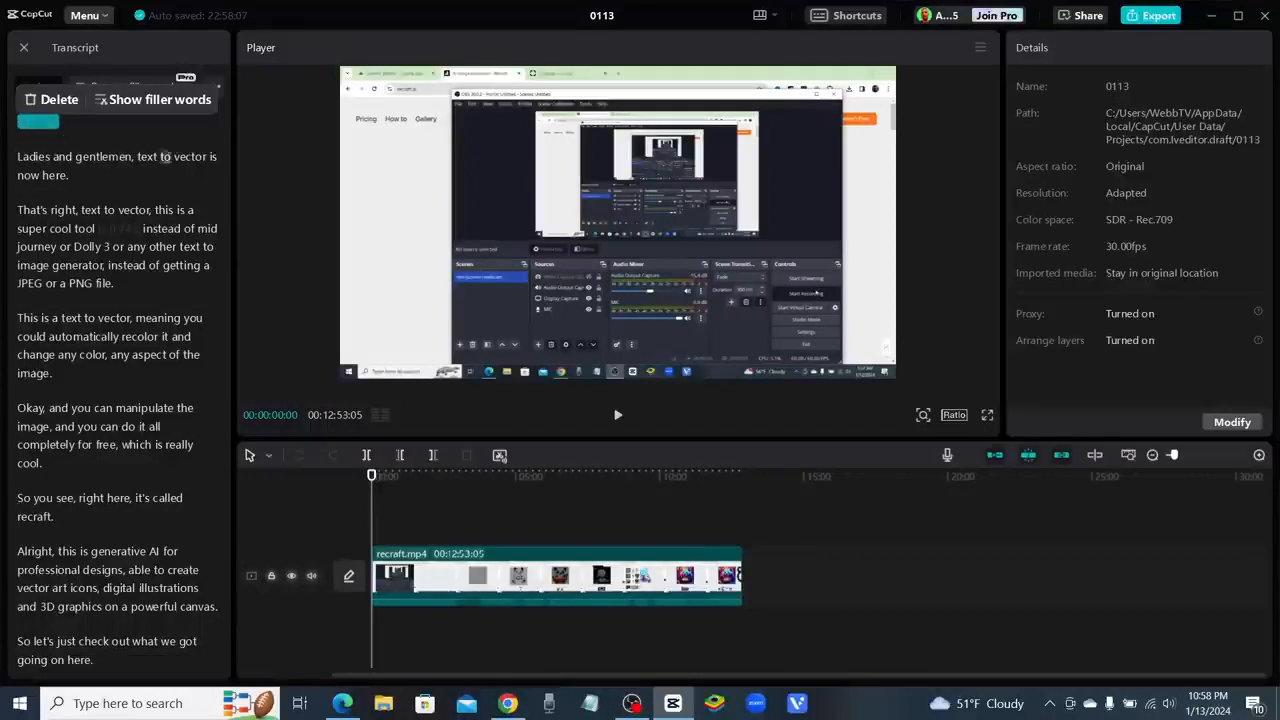
pyautogui.click(104, 157)
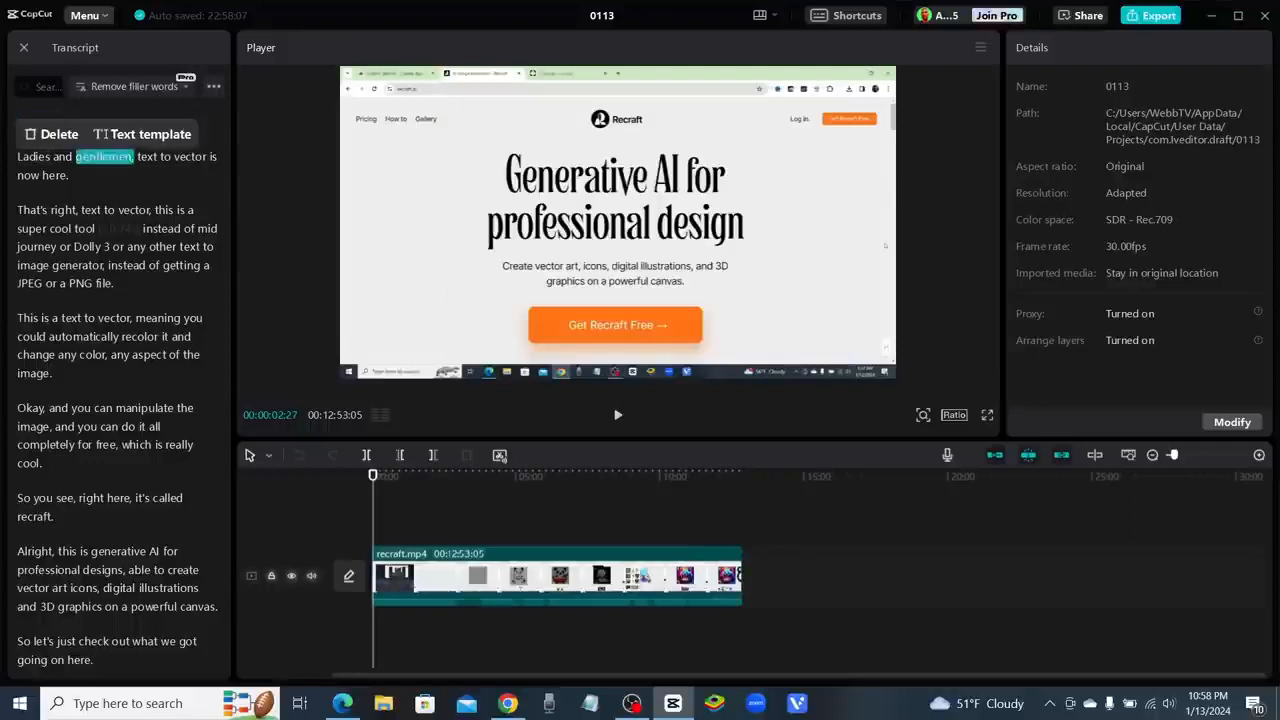
pyautogui.click(47, 117)
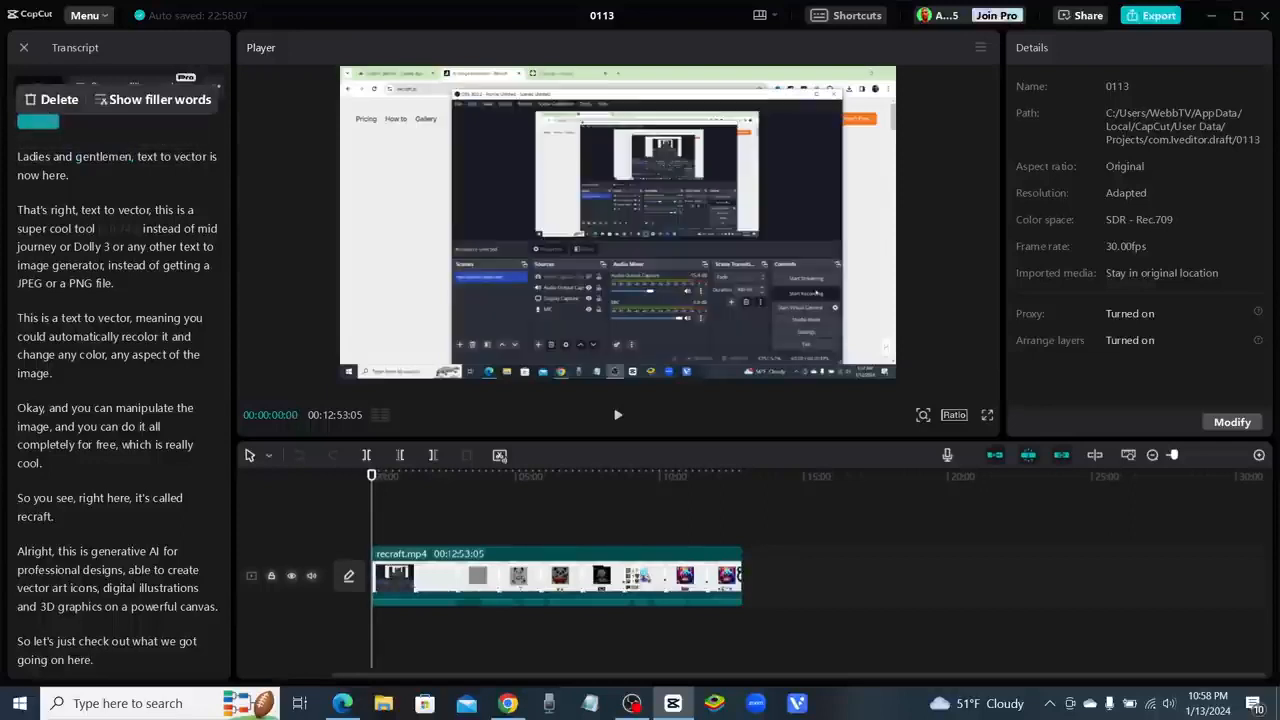
pyautogui.click(55, 100)
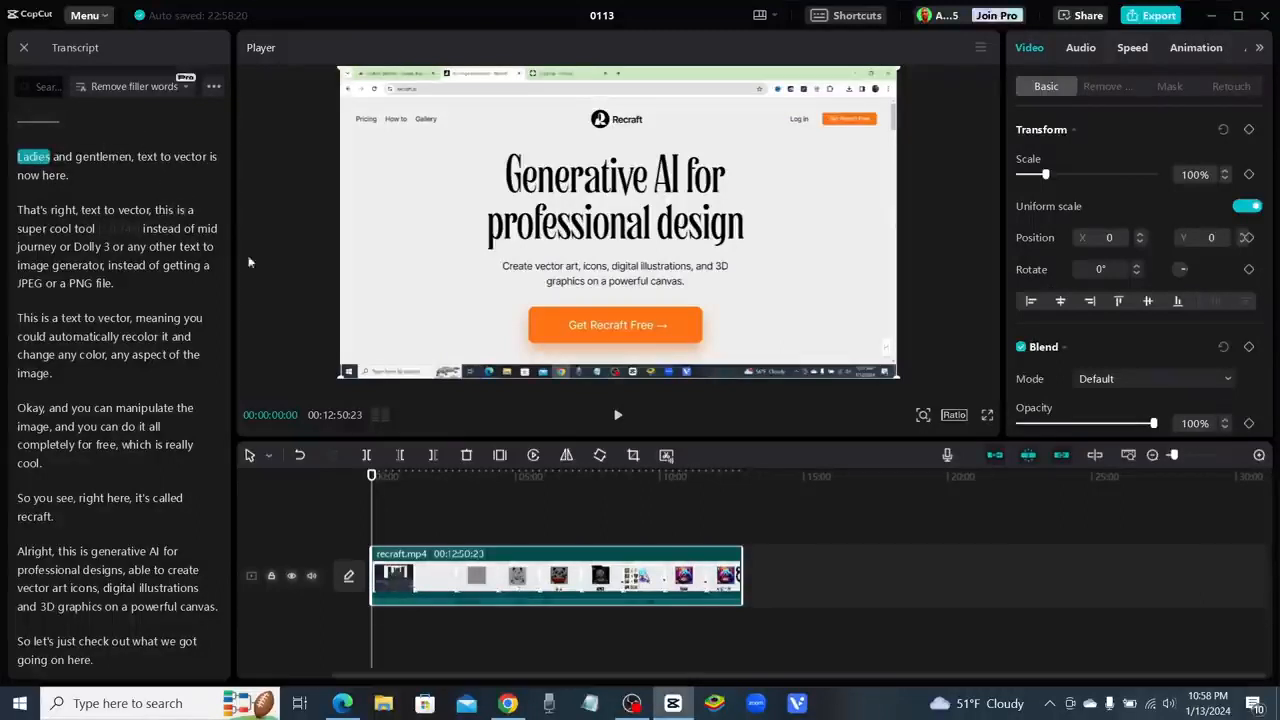
# Play the video from the word "Ladies" and delete the pause after "super cool tool" in the transcript.
pyautogui.click(62, 157)
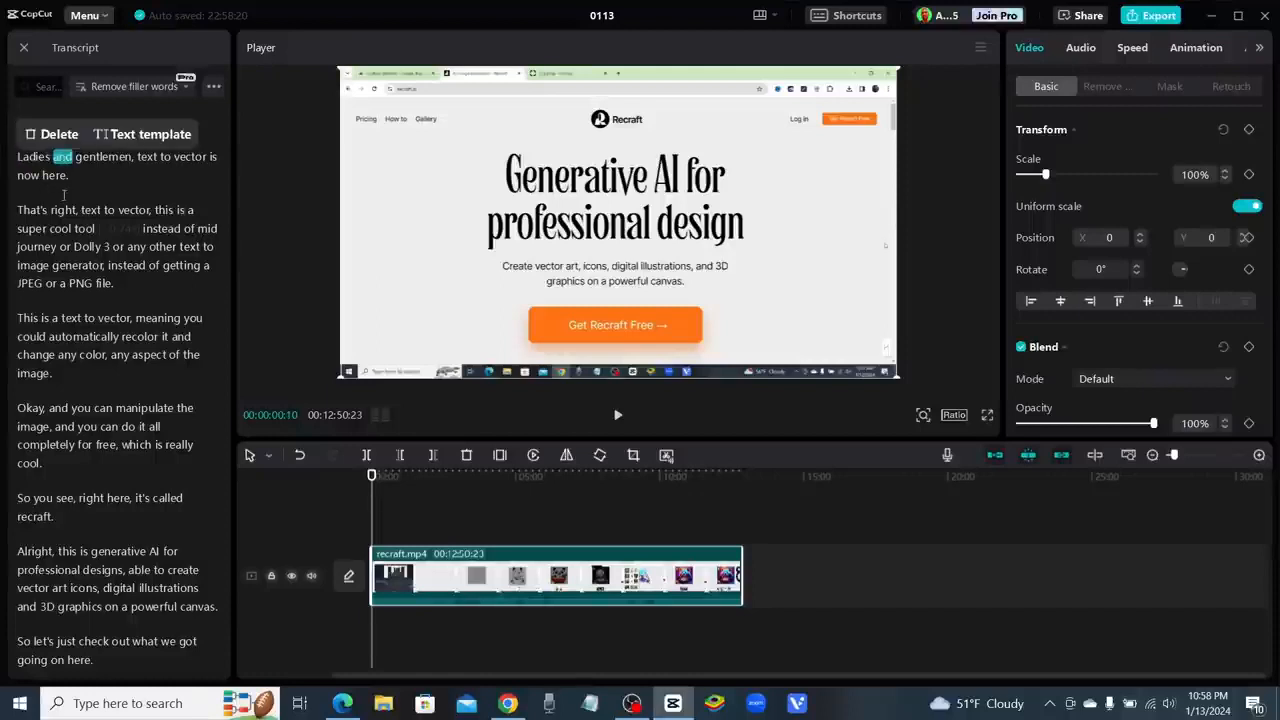
pyautogui.click(36, 210)
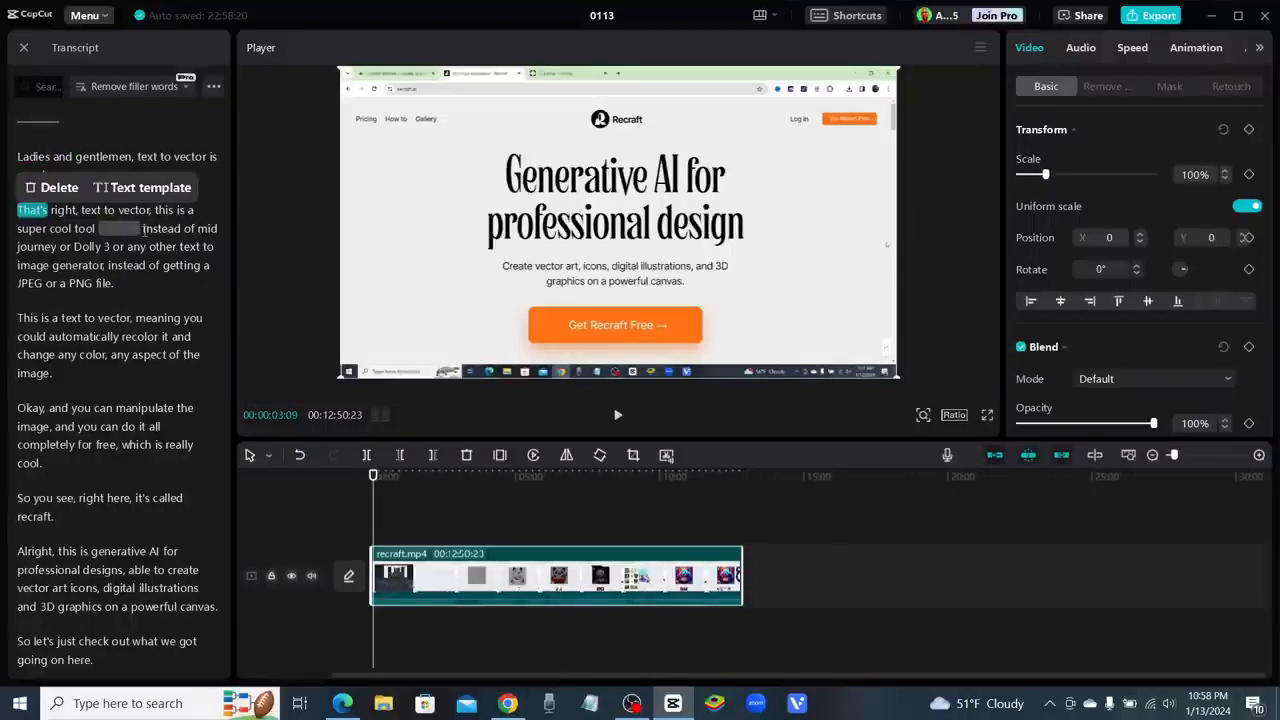
pyautogui.click(130, 228)
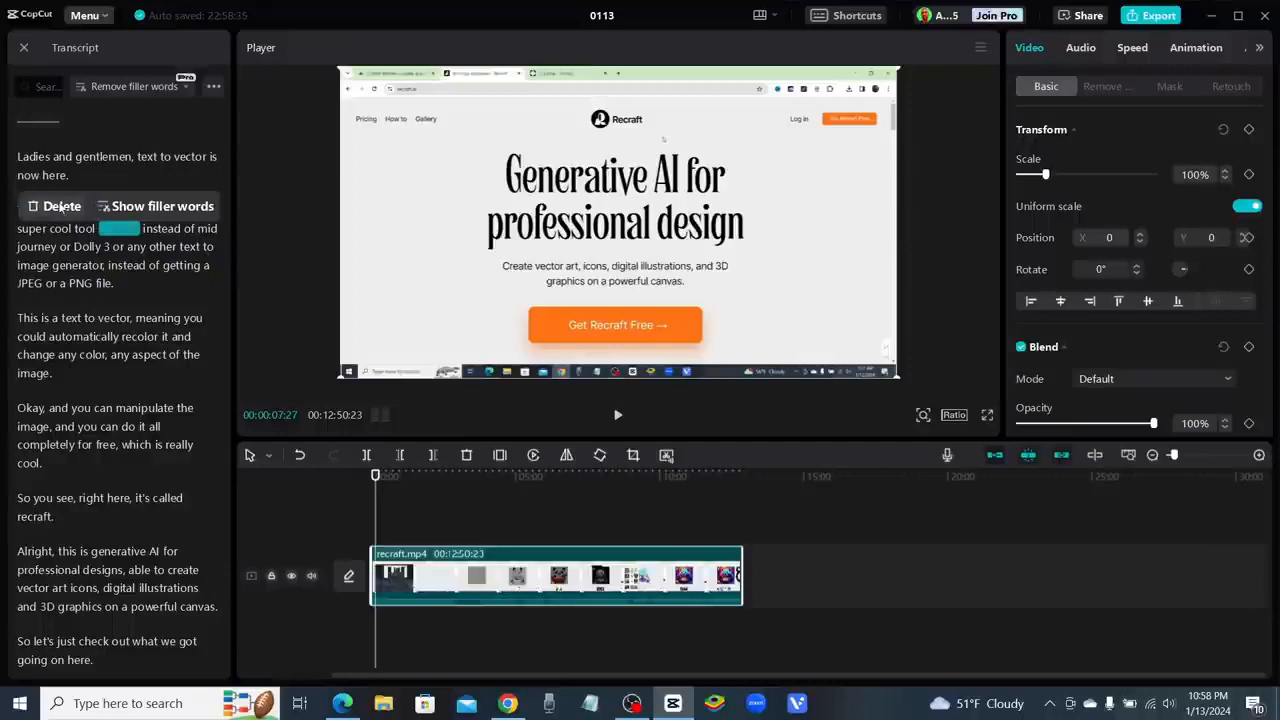
pyautogui.click(33, 156)
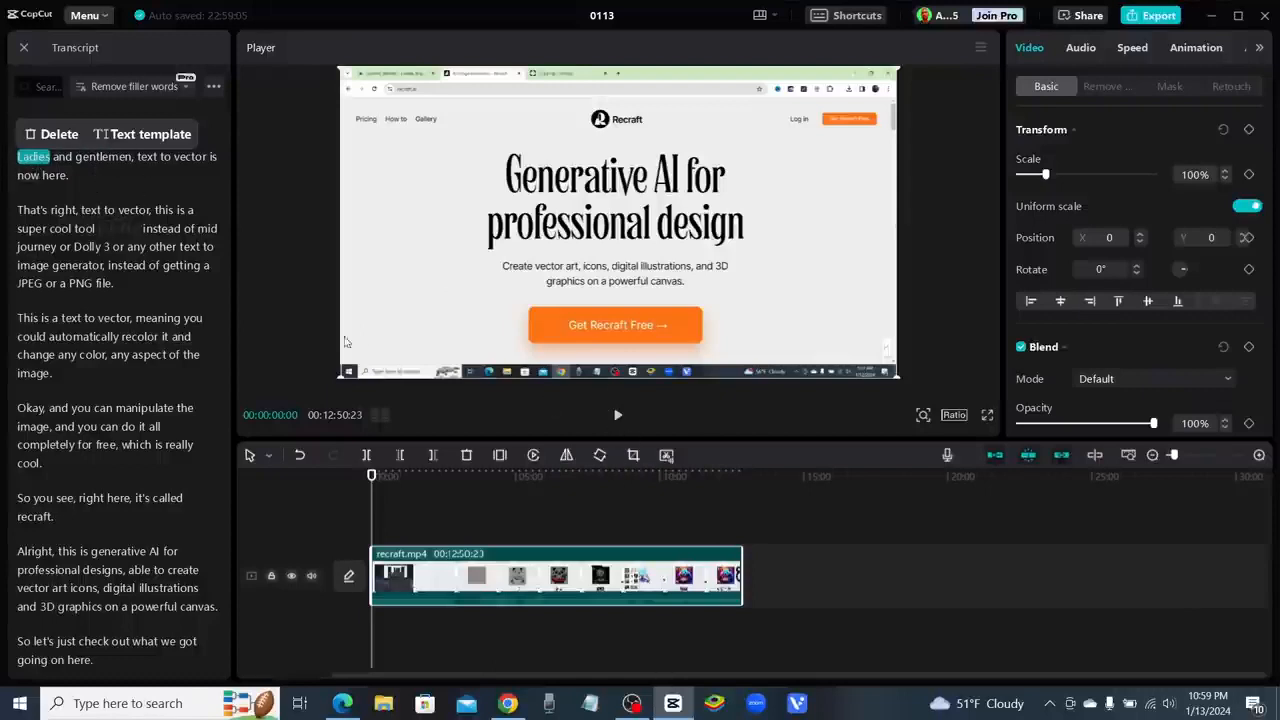
pyautogui.click(617, 416)
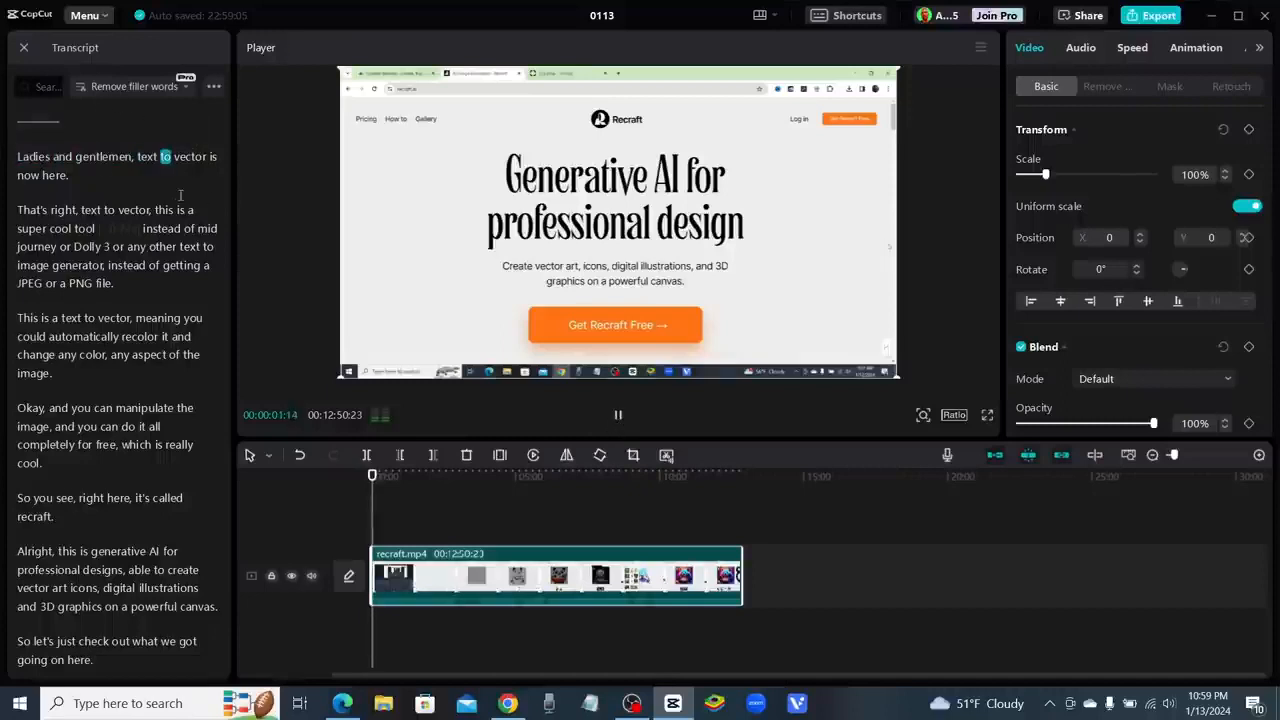
pyautogui.click(165, 229)
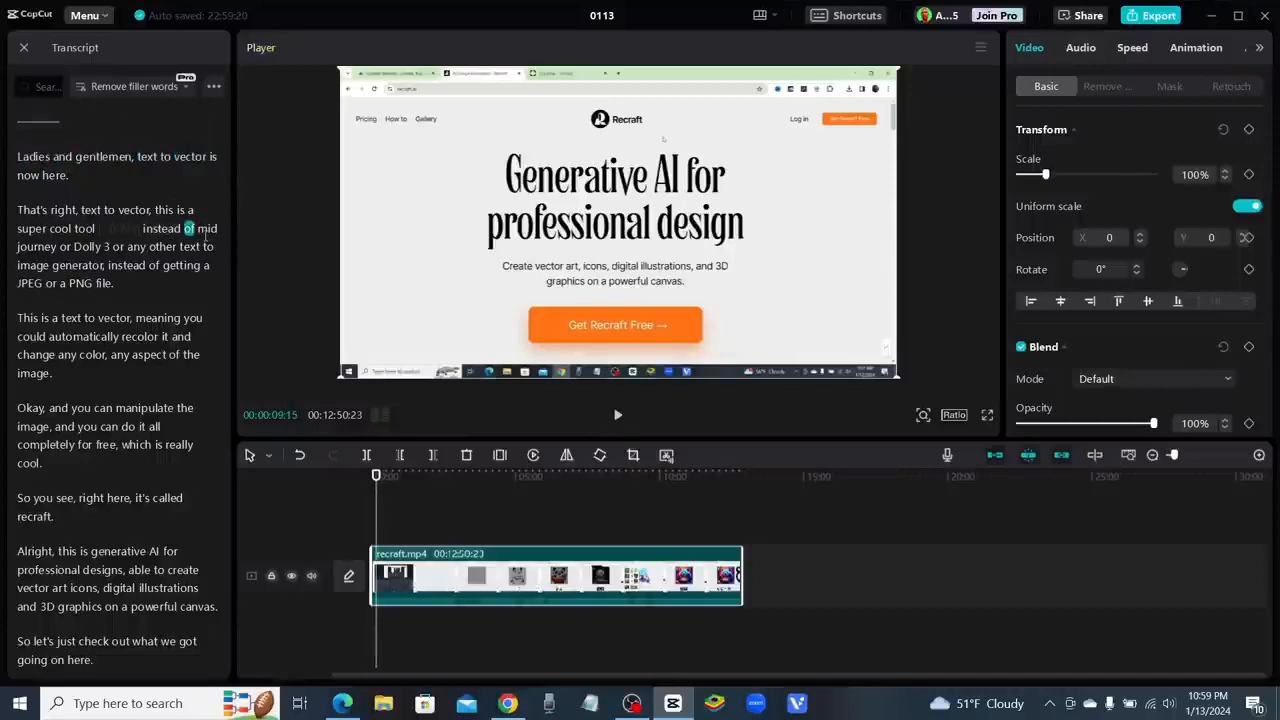
pyautogui.click(121, 229)
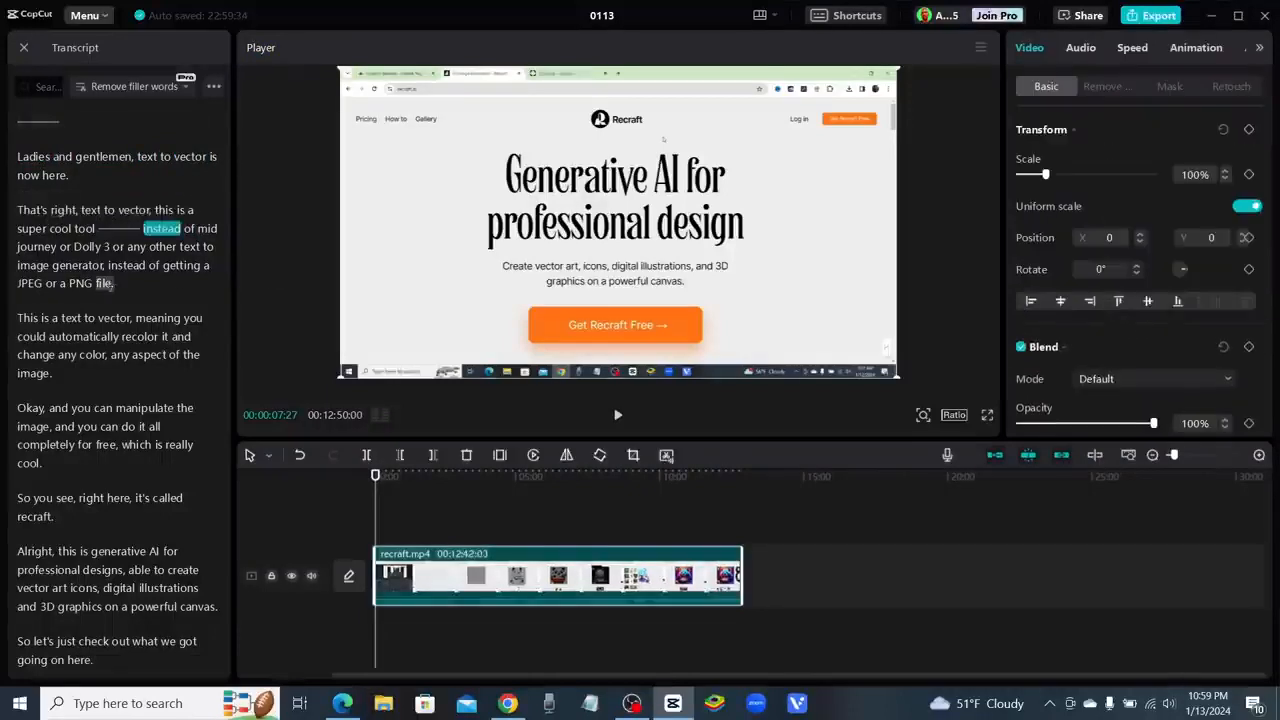
# Delete the sentence "So you see, right here, it's called recraft." from the transcript.
pyautogui.scroll(-2, 110, 285)
pyautogui.scroll(-1, 118, 418)
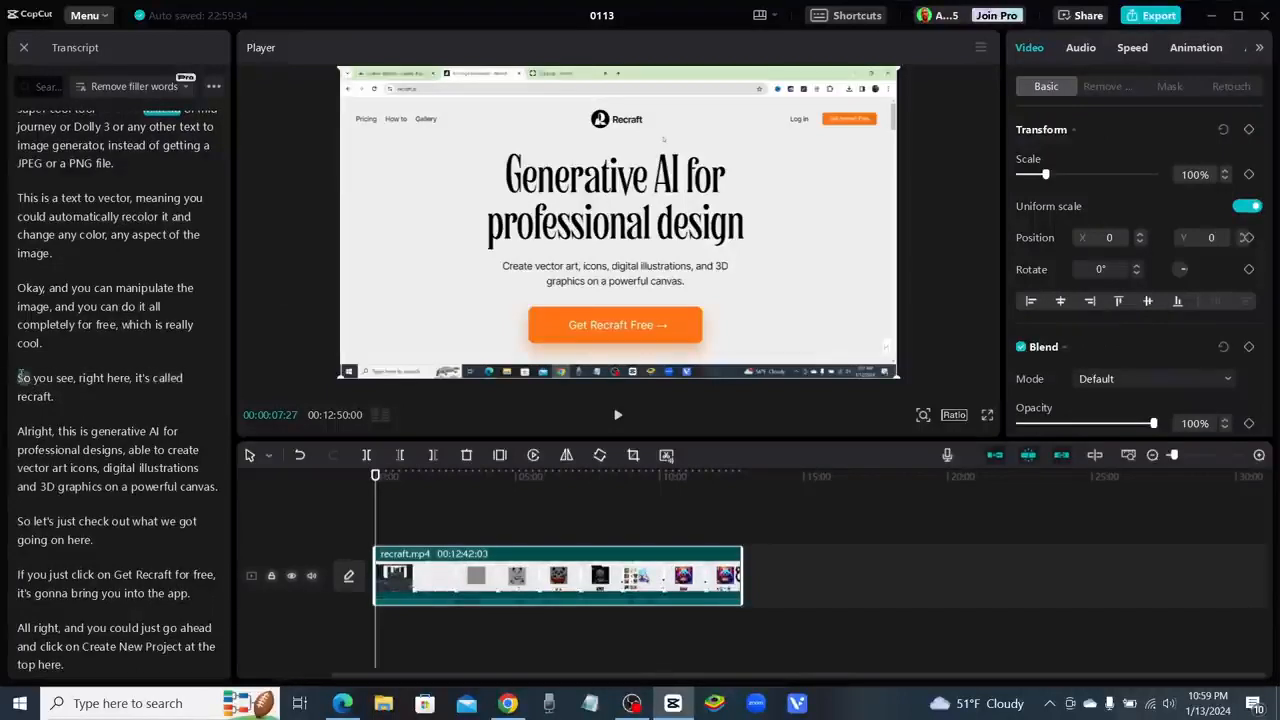
pyautogui.click(21, 378)
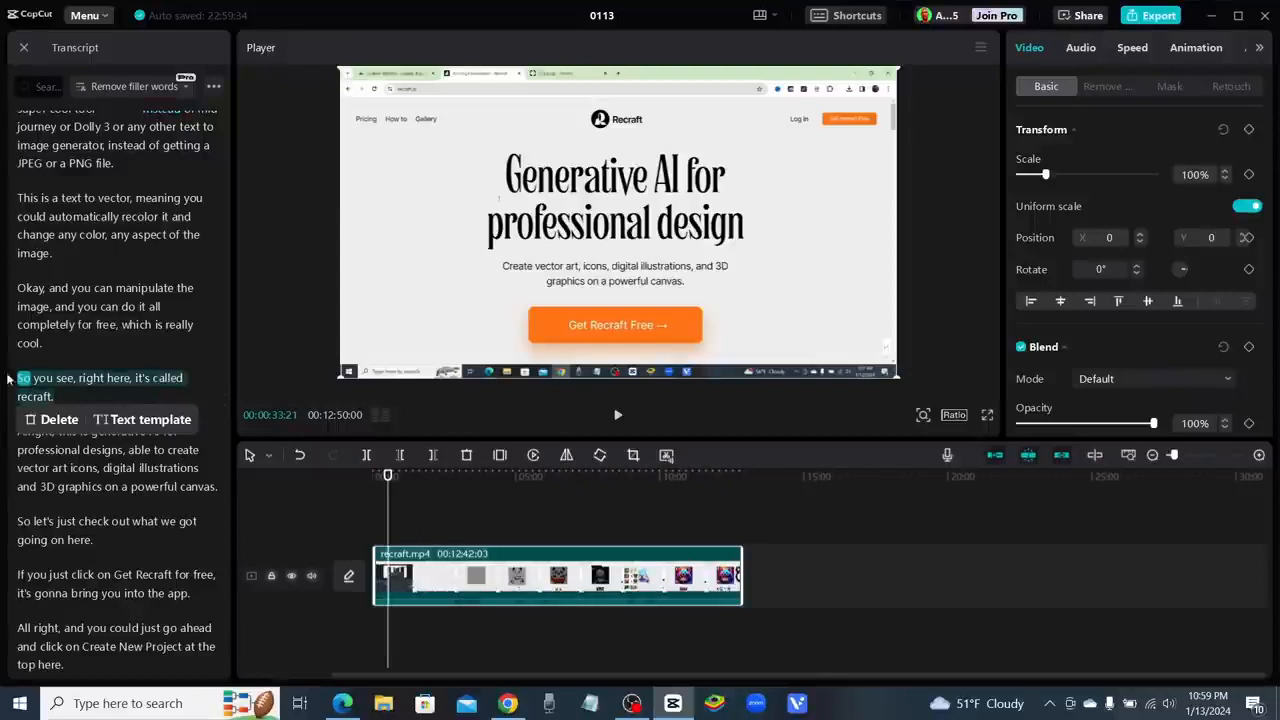
pyautogui.click(62, 420)
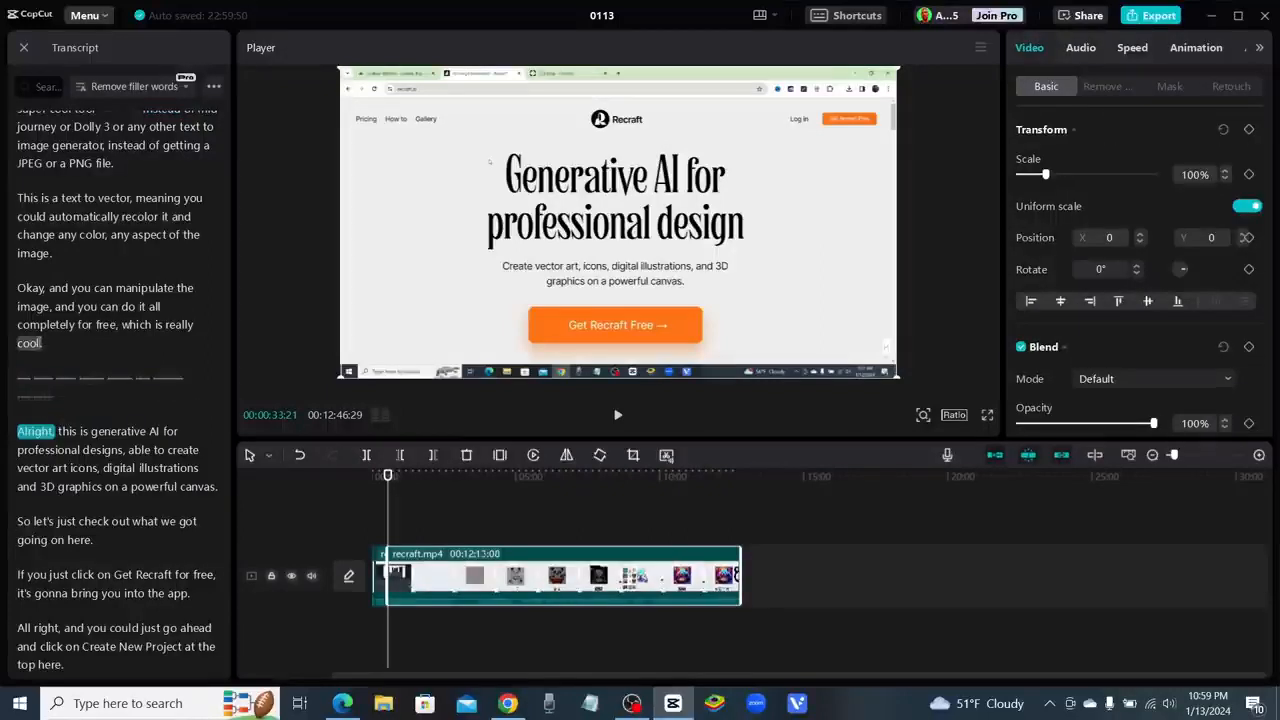
# Play the video across the cut from "which is really cool" to "Alright, this is generative AI" to check the transition.
pyautogui.click(29, 343)
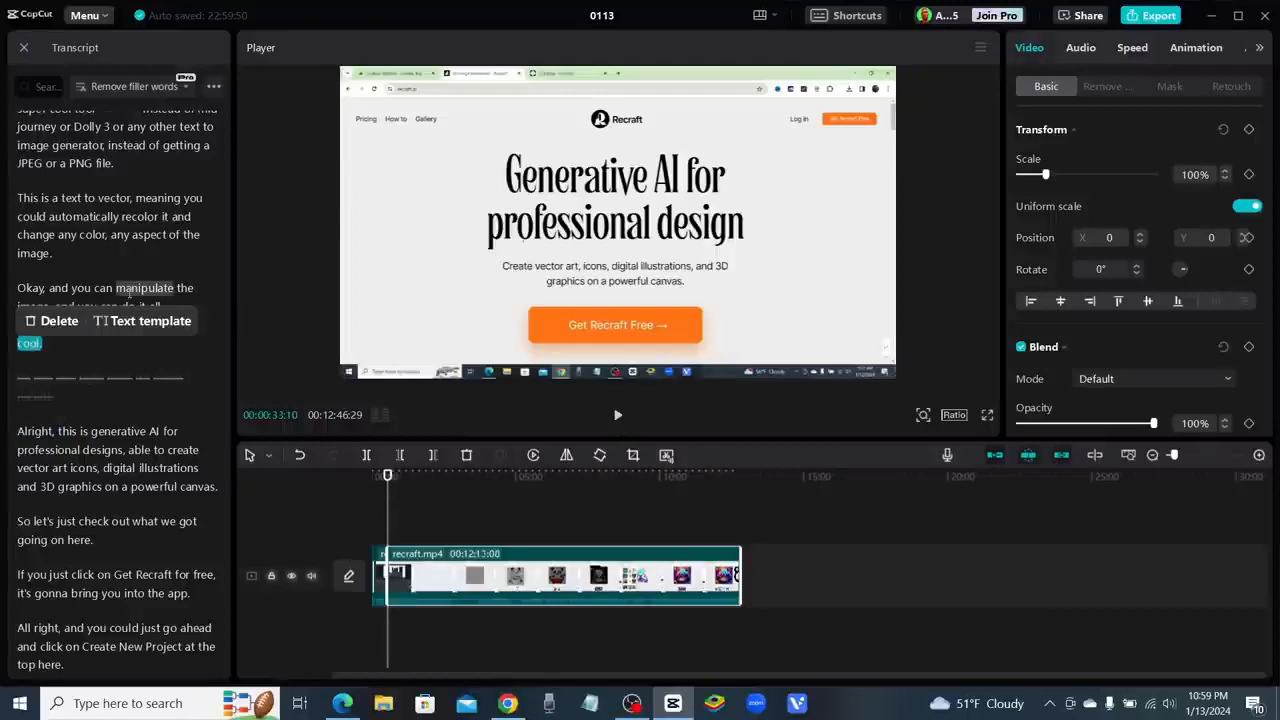
pyautogui.click(116, 307)
pyautogui.click(136, 324)
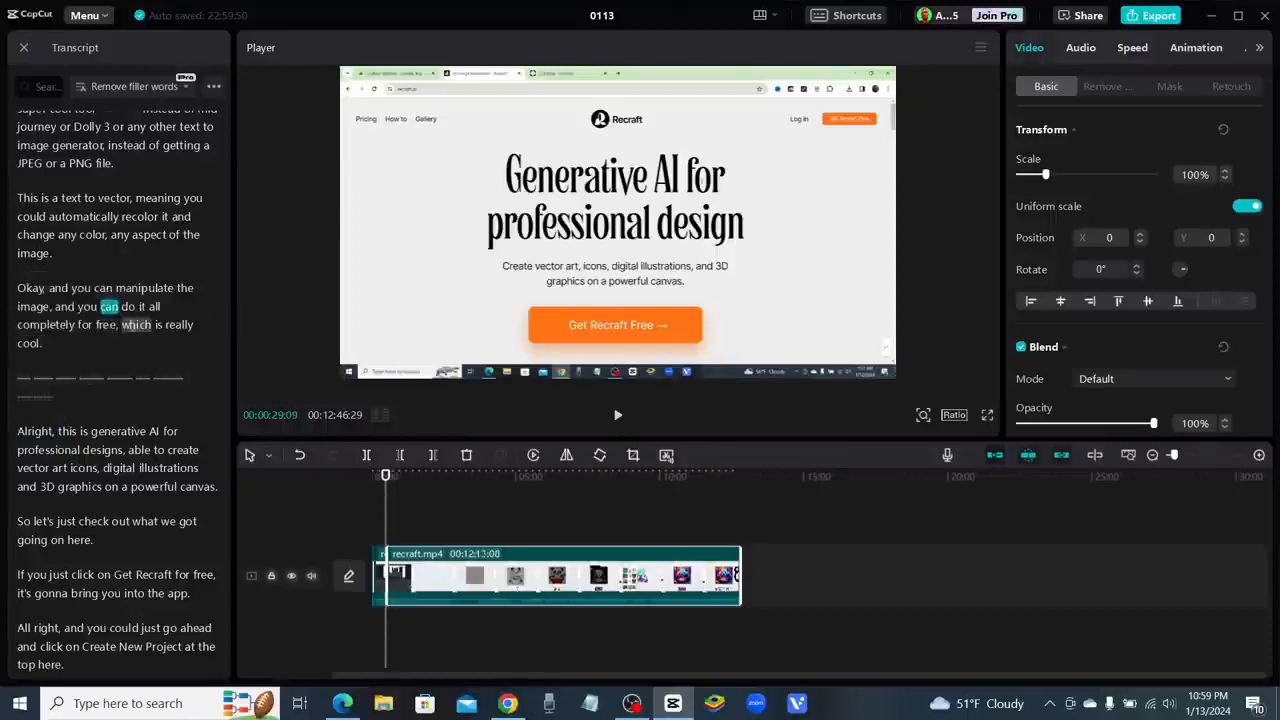
pyautogui.click(612, 418)
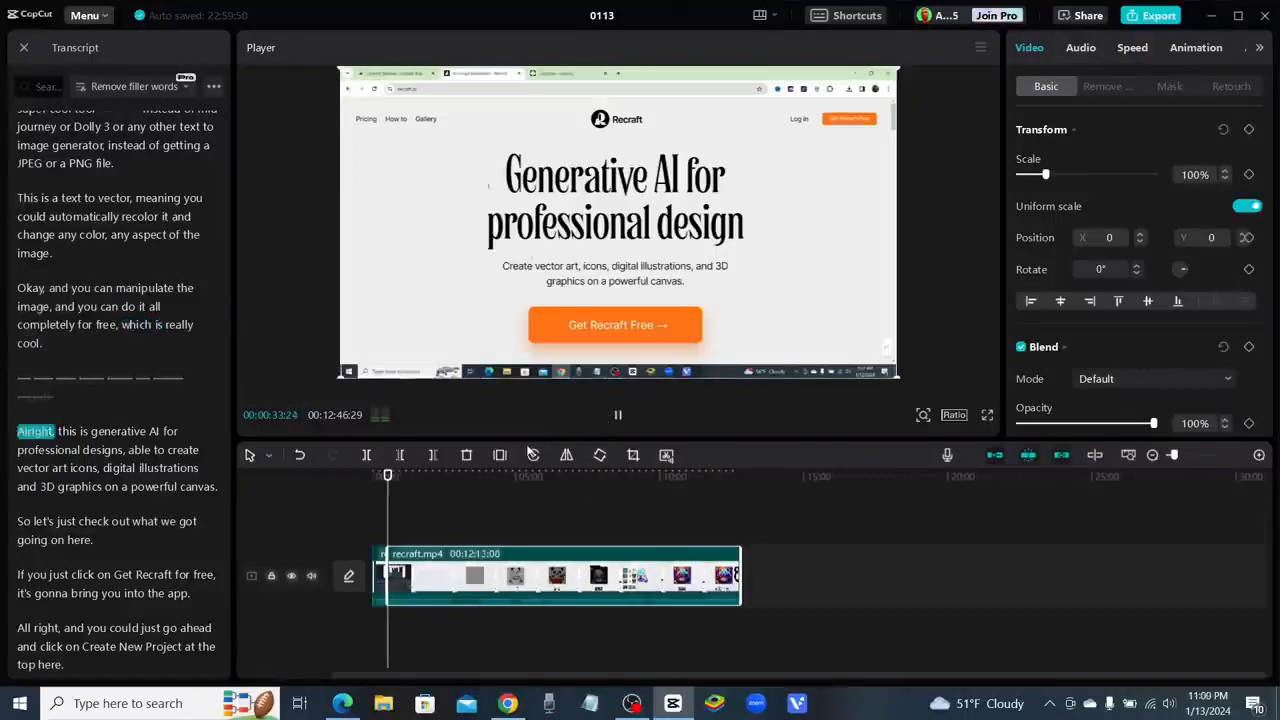
pyautogui.click(616, 414)
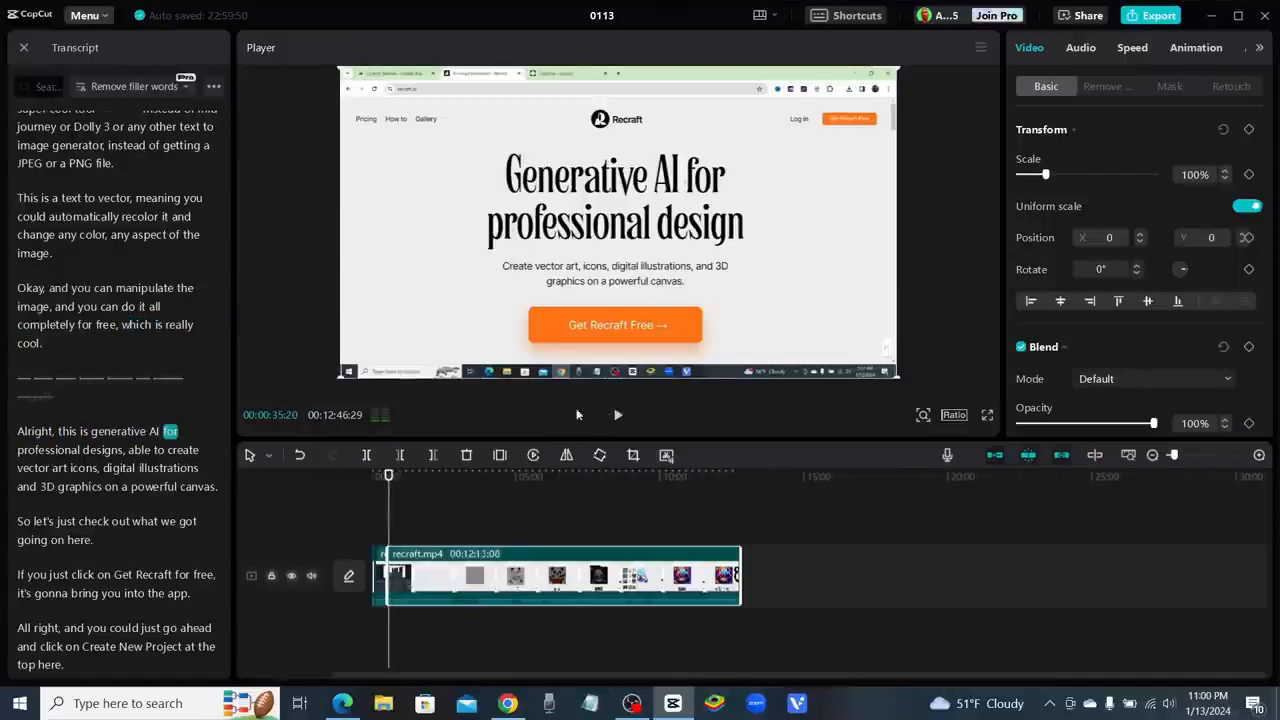
# Restore the deleted sentence "So you see, right here, it's called recraft." in the transcript.
pyautogui.click(24, 396)
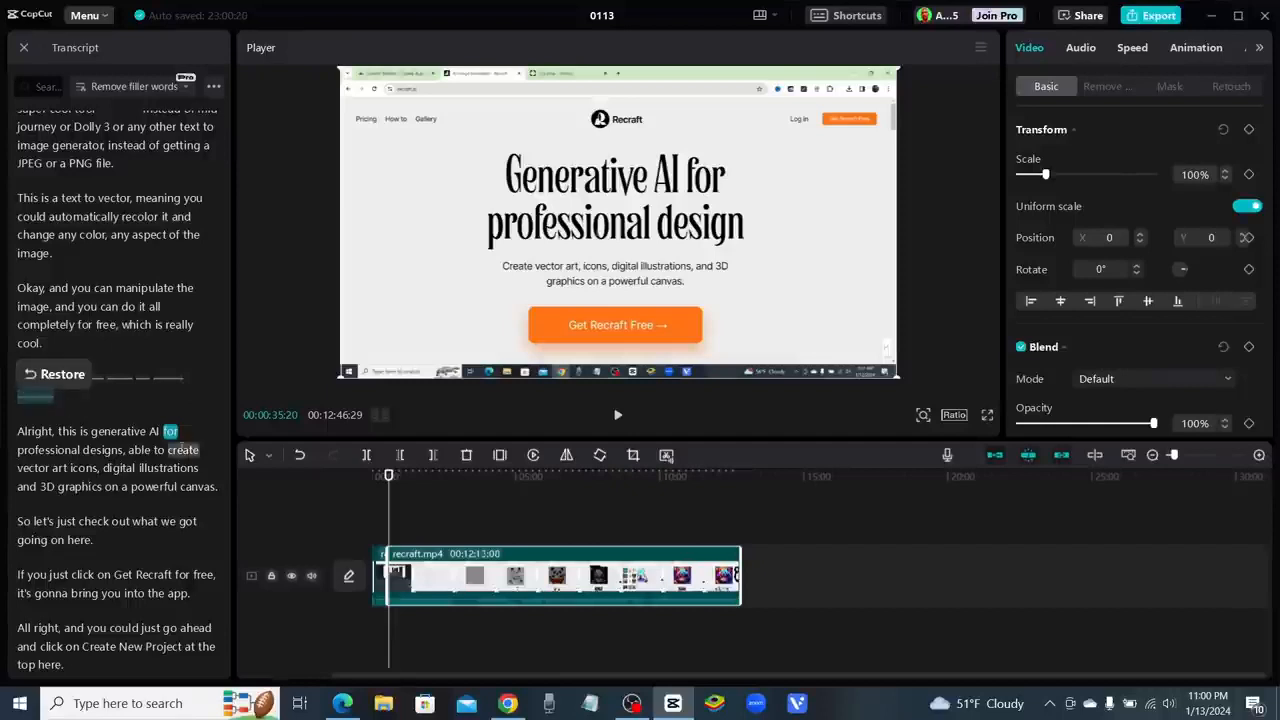
pyautogui.click(64, 376)
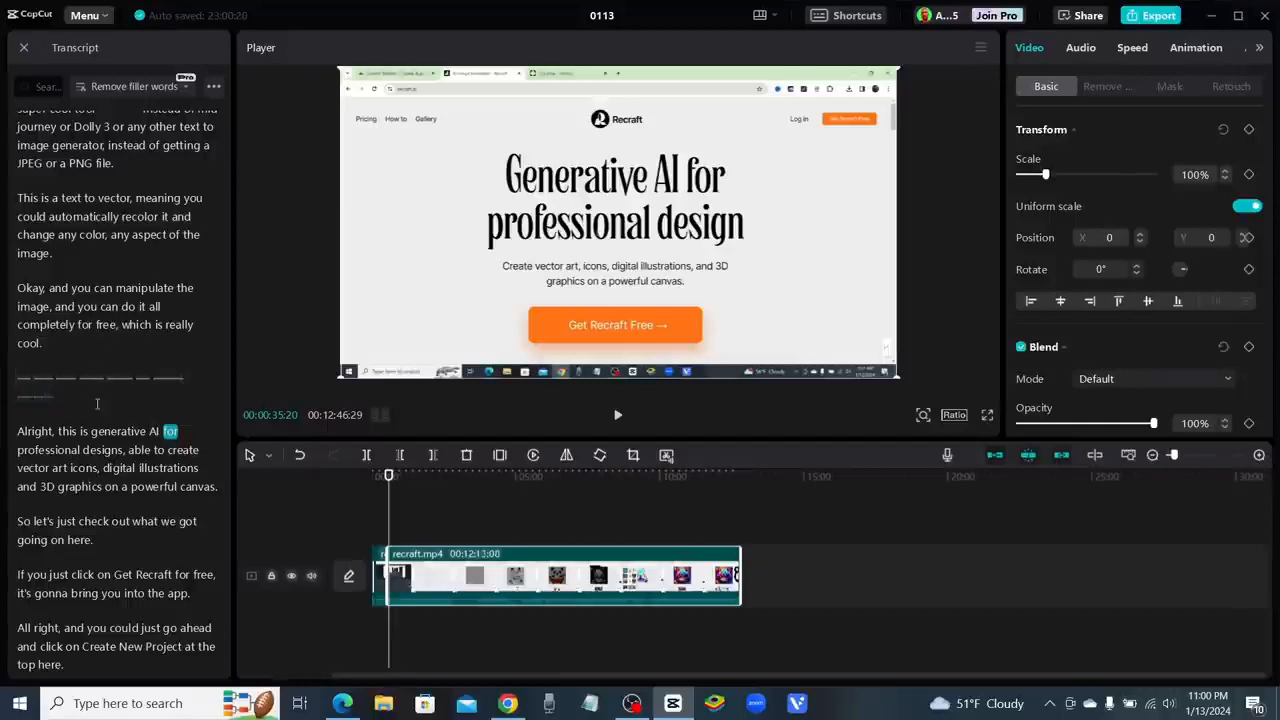
pyautogui.moveTo(49, 398); pyautogui.dragTo(14, 387)
pyautogui.click(78, 398)
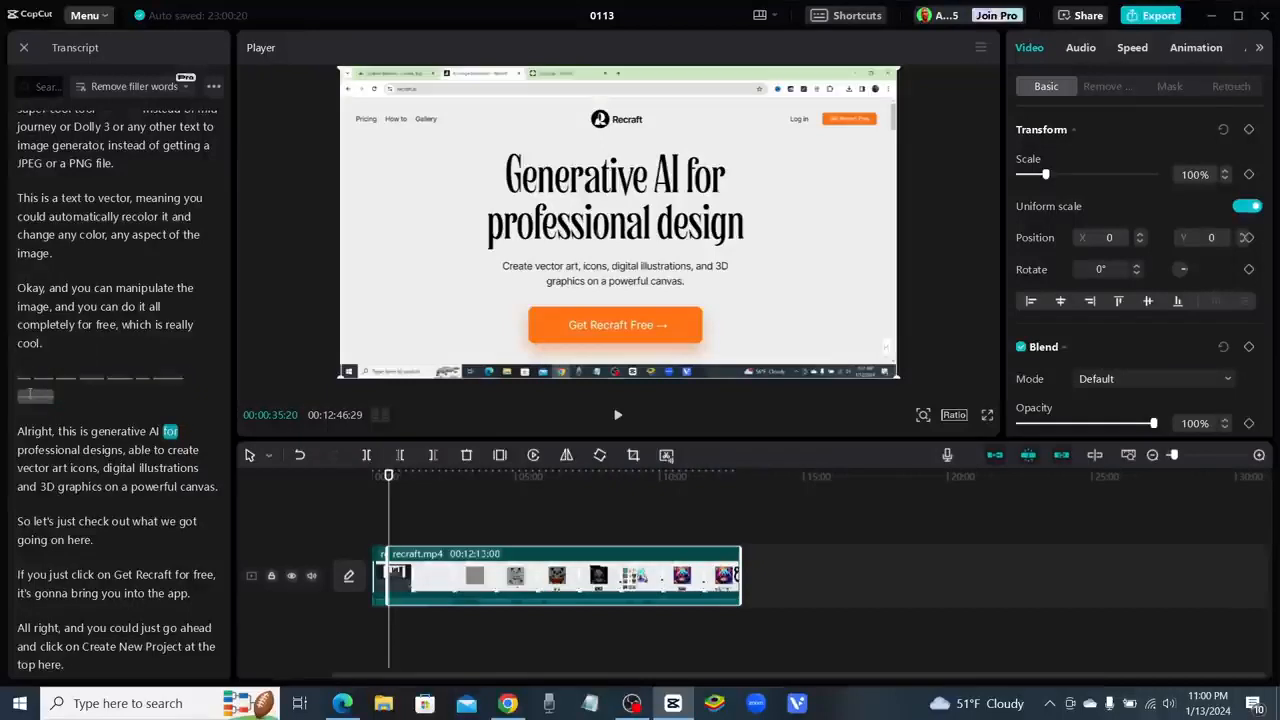
pyautogui.click(29, 393)
pyautogui.moveTo(98, 399); pyautogui.dragTo(5, 370)
pyautogui.click(52, 357)
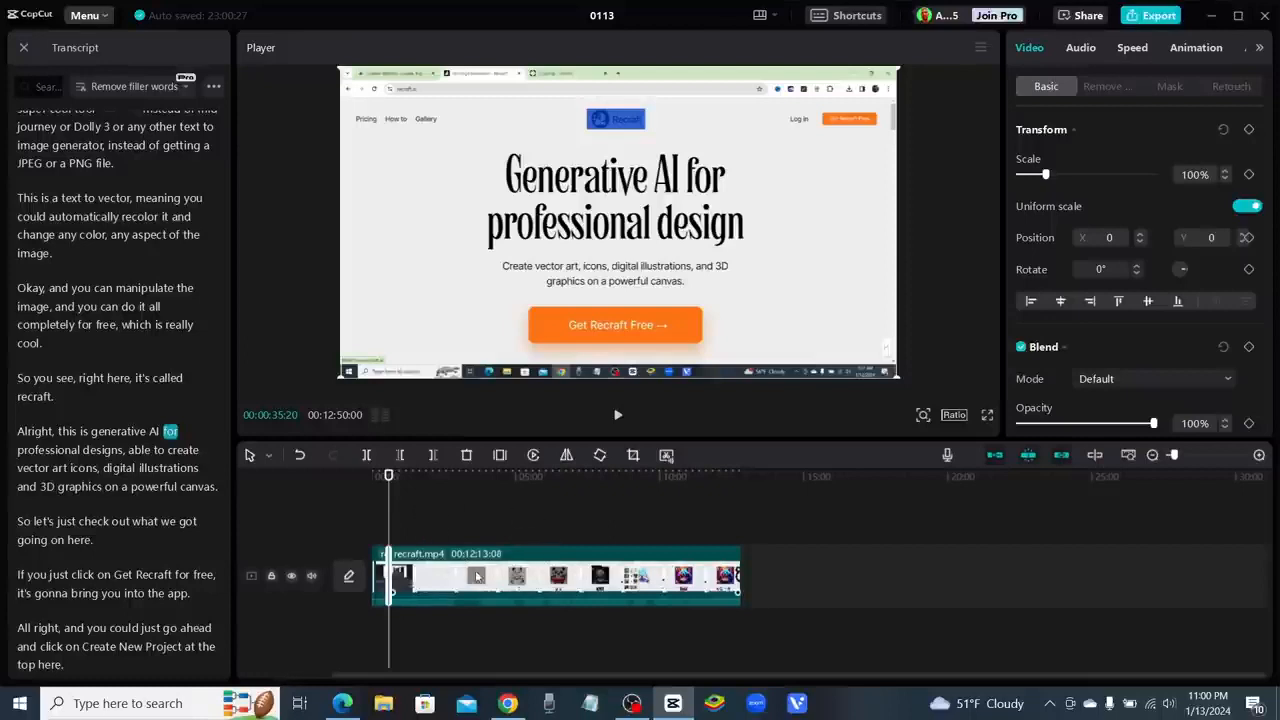
# Zoom the timeline in to frame level and place the playhead at 00:00:56:10 in the recraft.mp4 clip.
pyautogui.click(529, 526)
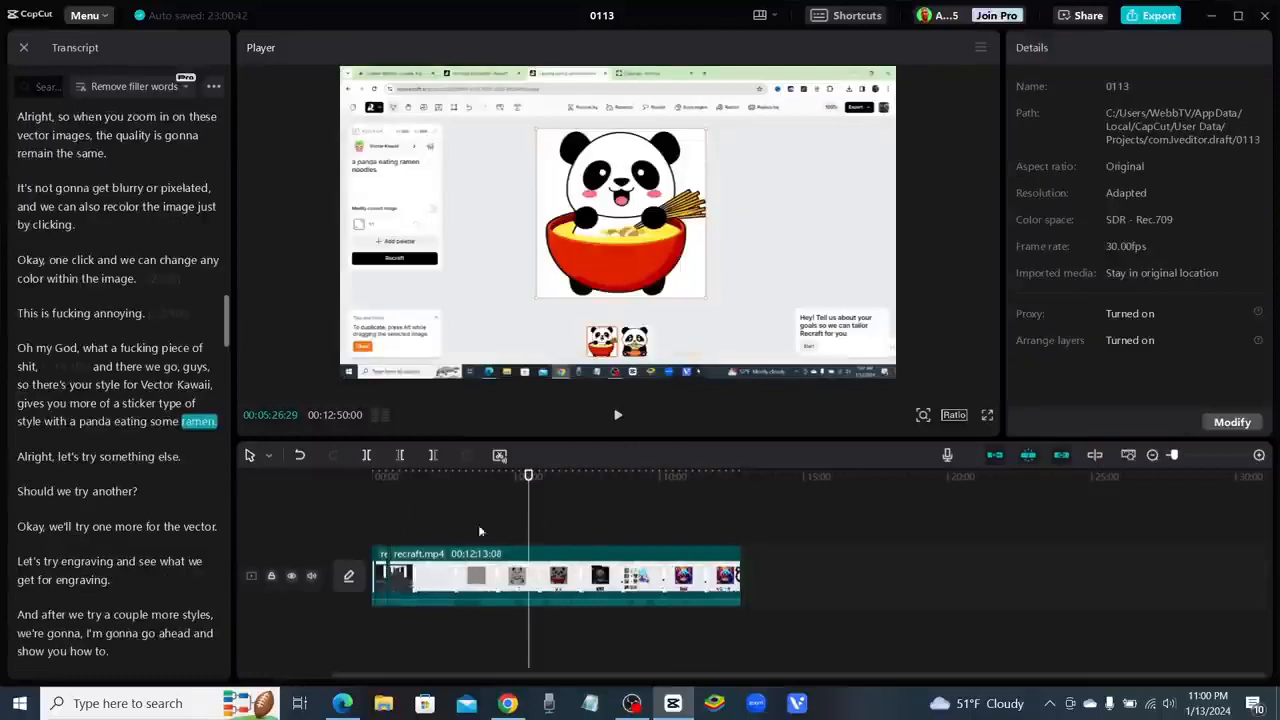
pyautogui.click(443, 510)
pyautogui.click(398, 525)
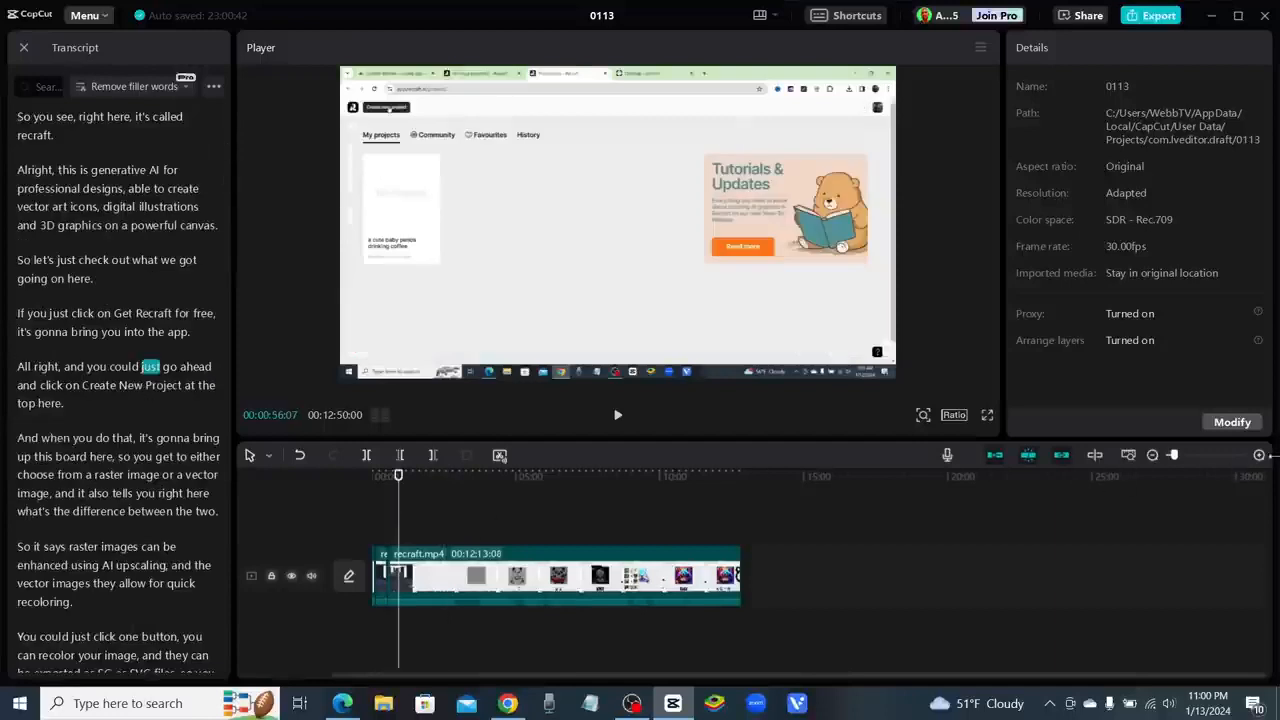
pyautogui.click(1259, 455)
pyautogui.click(1259, 455)
pyautogui.click(1259, 455)
pyautogui.click(1259, 455)
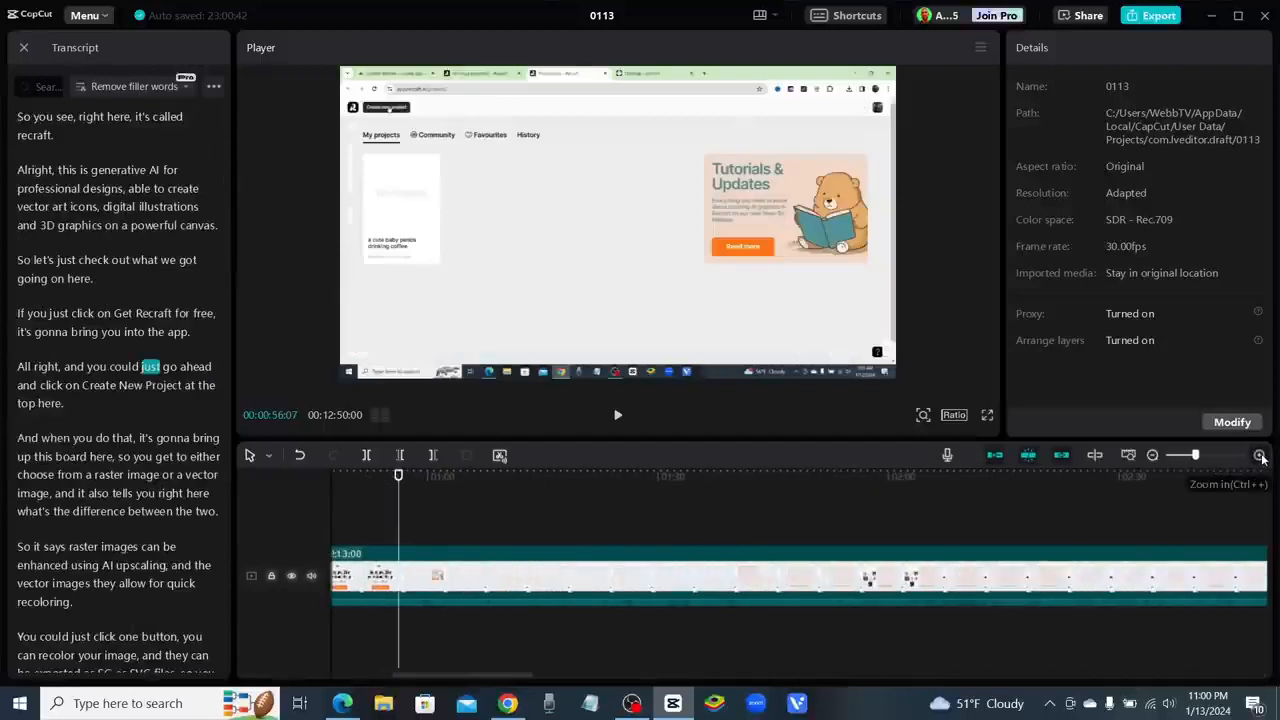
pyautogui.click(1259, 455)
pyautogui.click(1259, 455)
pyautogui.click(1259, 455)
pyautogui.click(1259, 455)
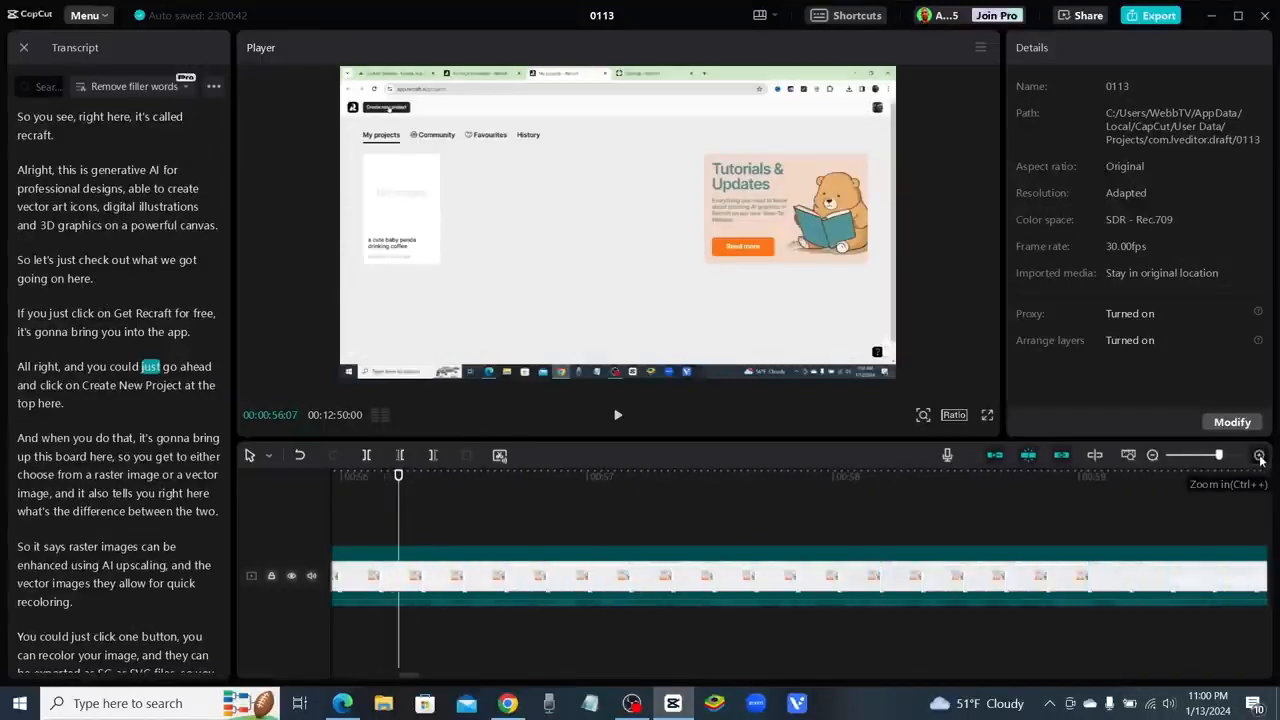
pyautogui.click(482, 509)
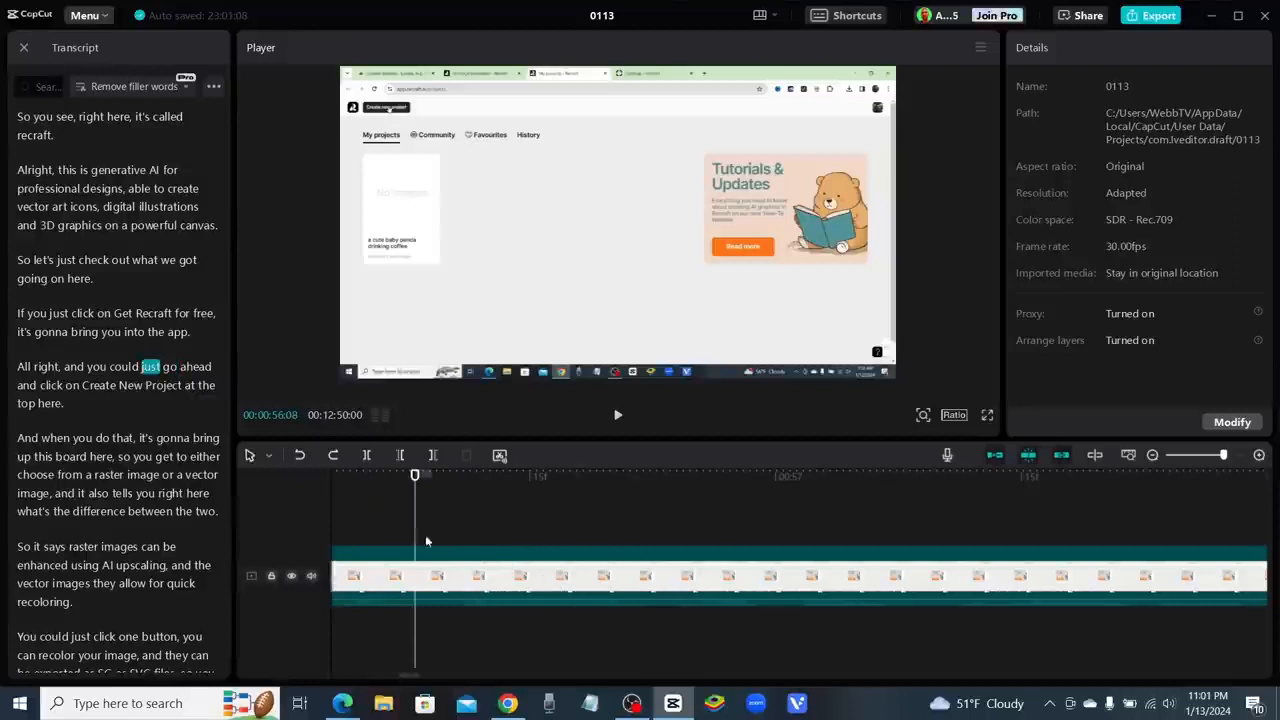
pyautogui.moveTo(415, 474); pyautogui.dragTo(447, 487)
# Look through the transcript, check the option for removing filler words and dismiss the subscription offer.
pyautogui.scroll(-10, 107, 411)
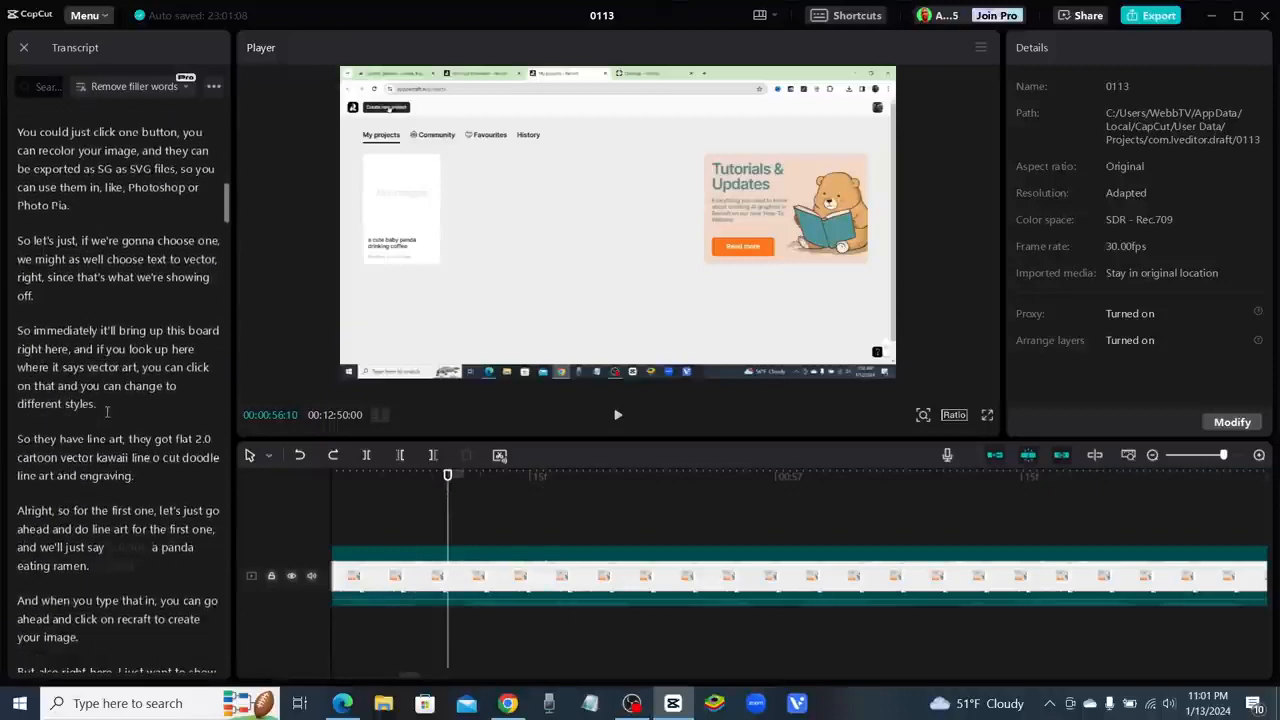
pyautogui.scroll(-11, 107, 411)
pyautogui.scroll(3, 107, 411)
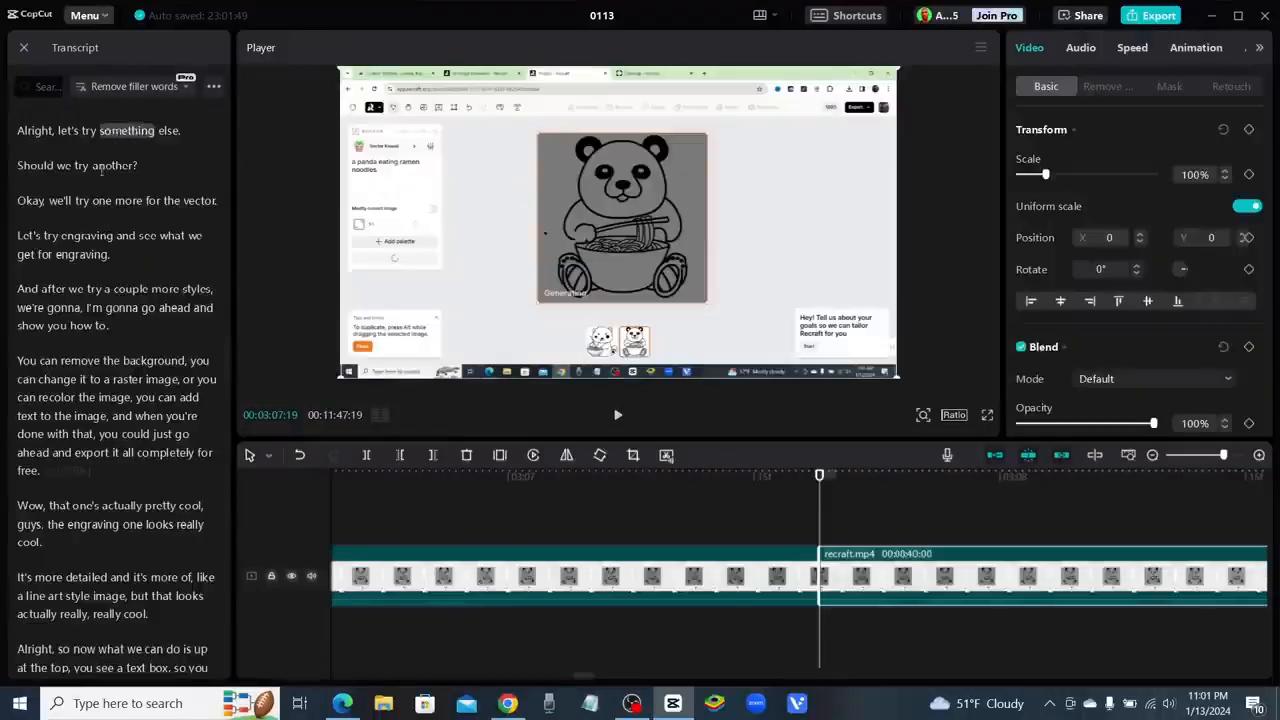
pyautogui.click(168, 88)
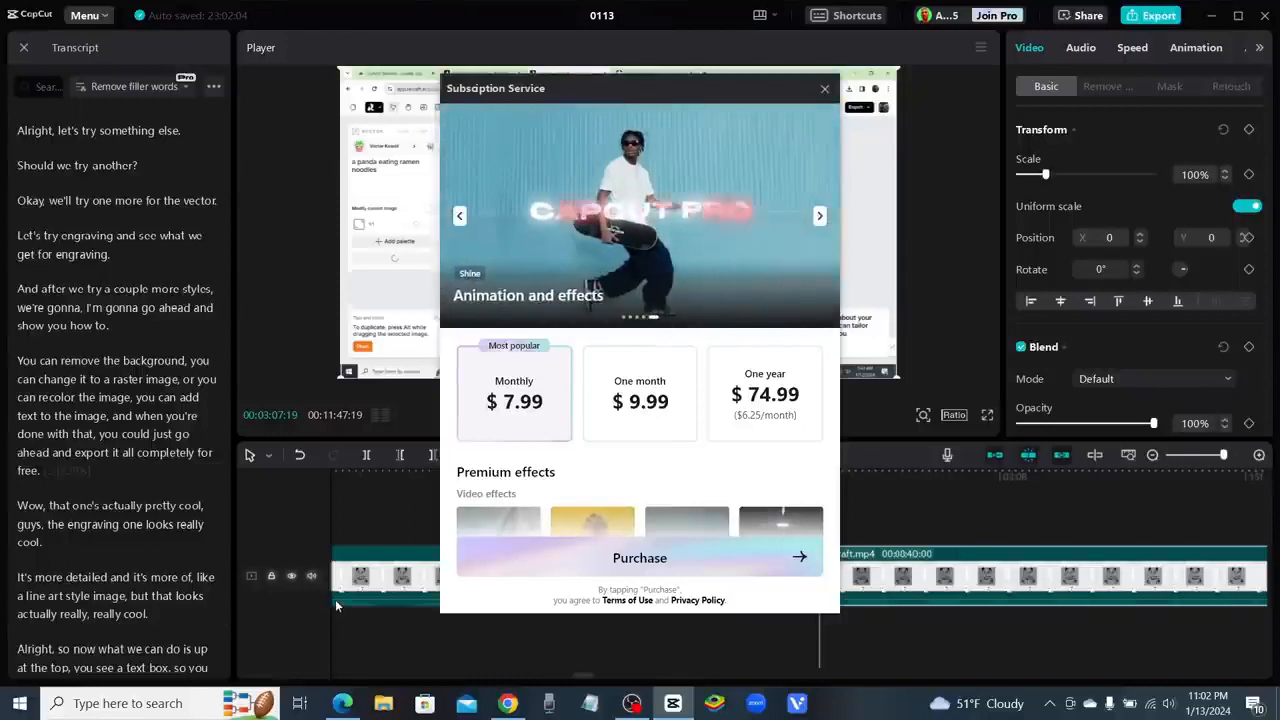
pyautogui.press('Escape')
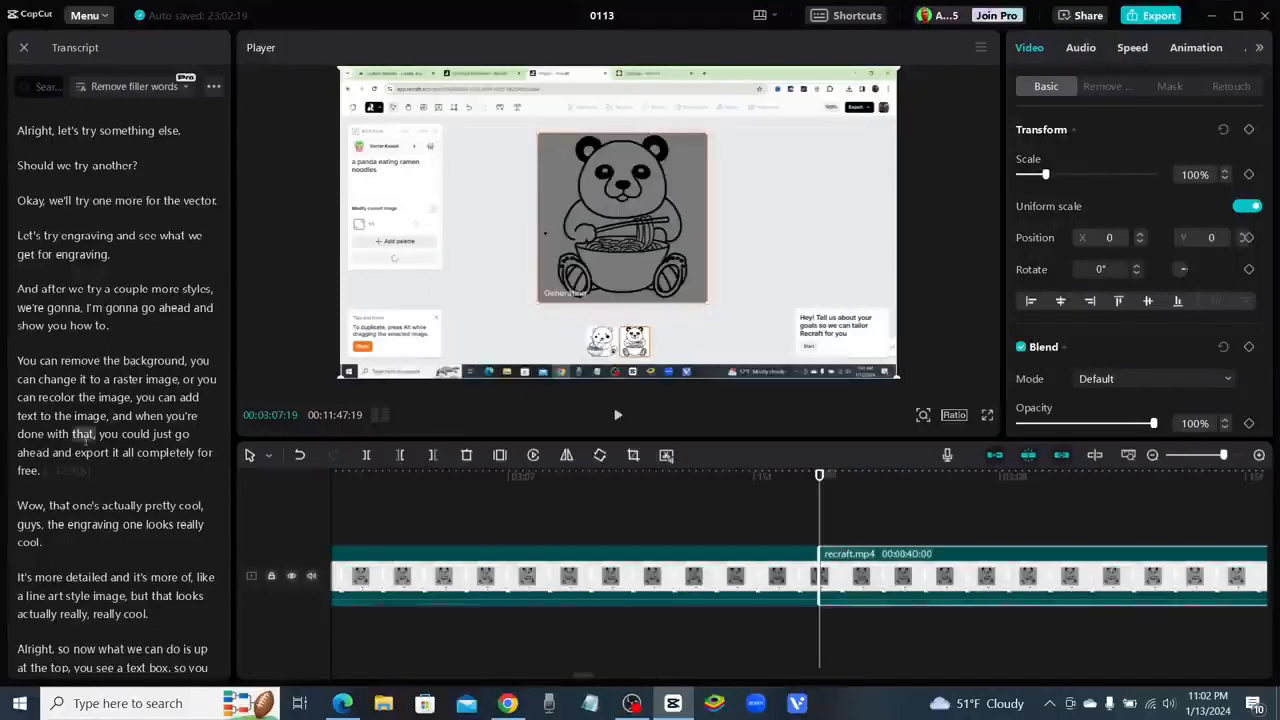
pyautogui.scroll(-5, 122, 505)
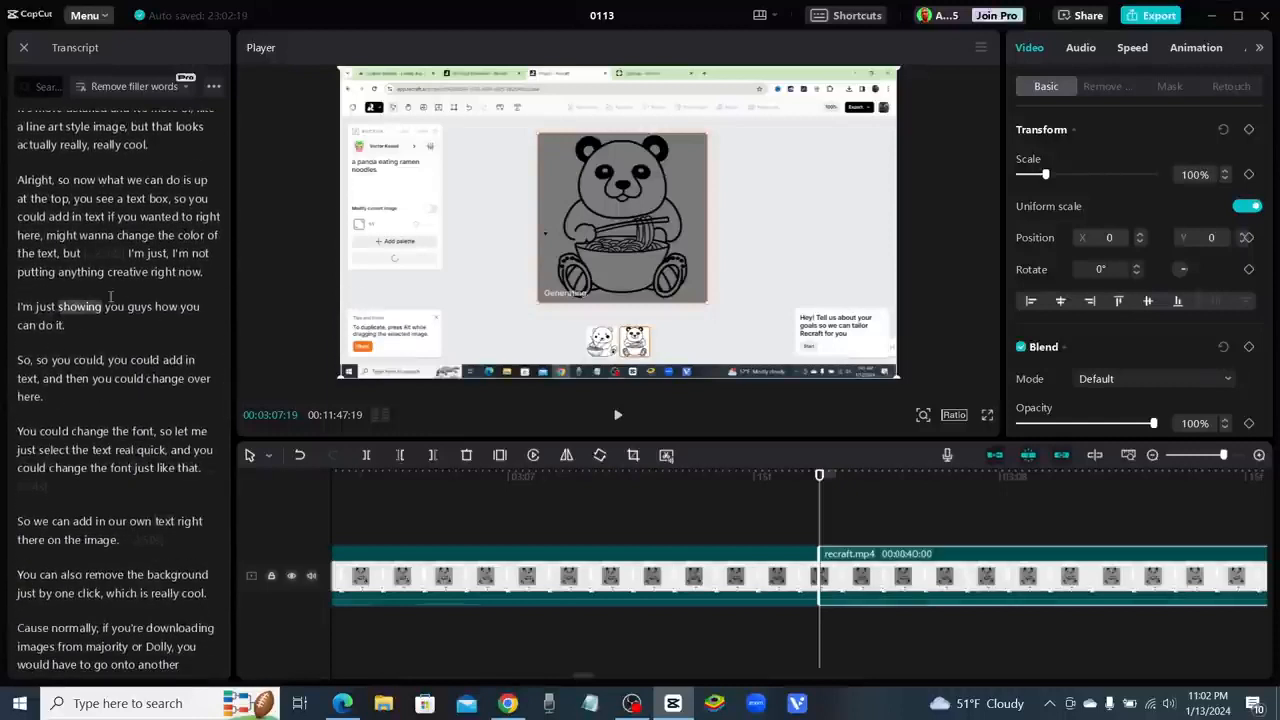
pyautogui.click(130, 86)
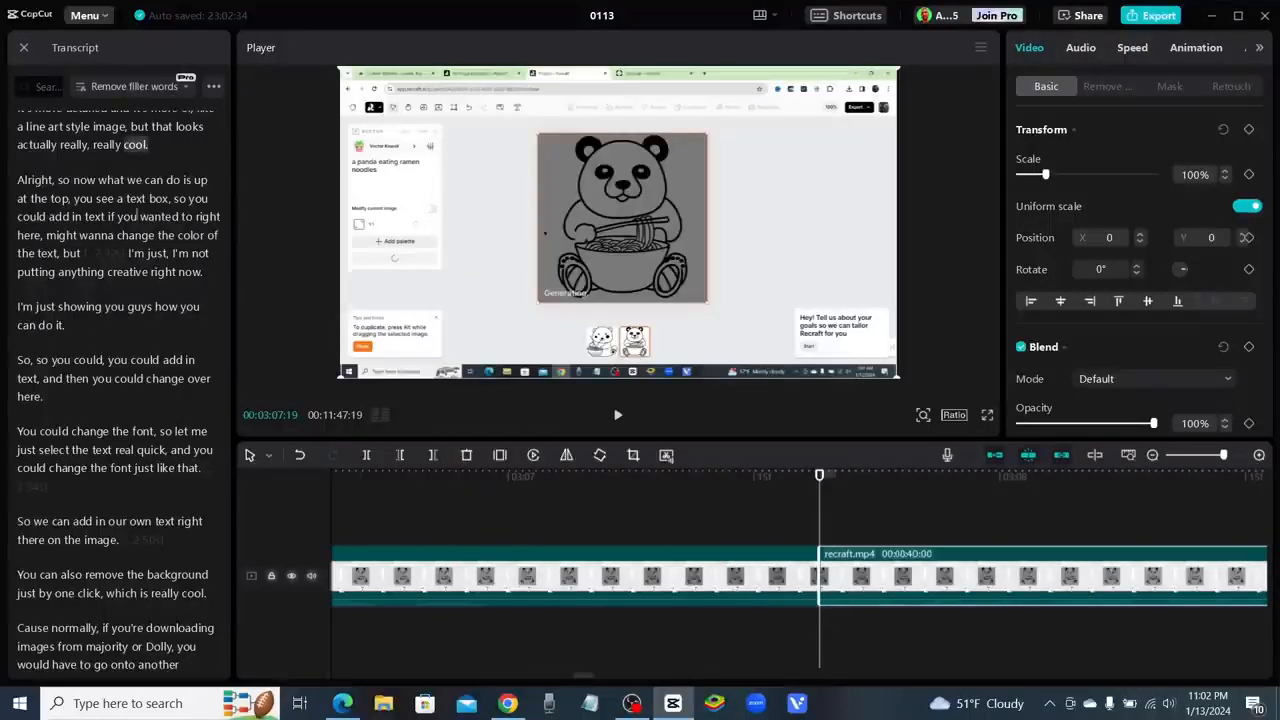
# Delete the pauses after "the text, but" and "you could change the font just like that" from the transcript.
pyautogui.click(104, 253)
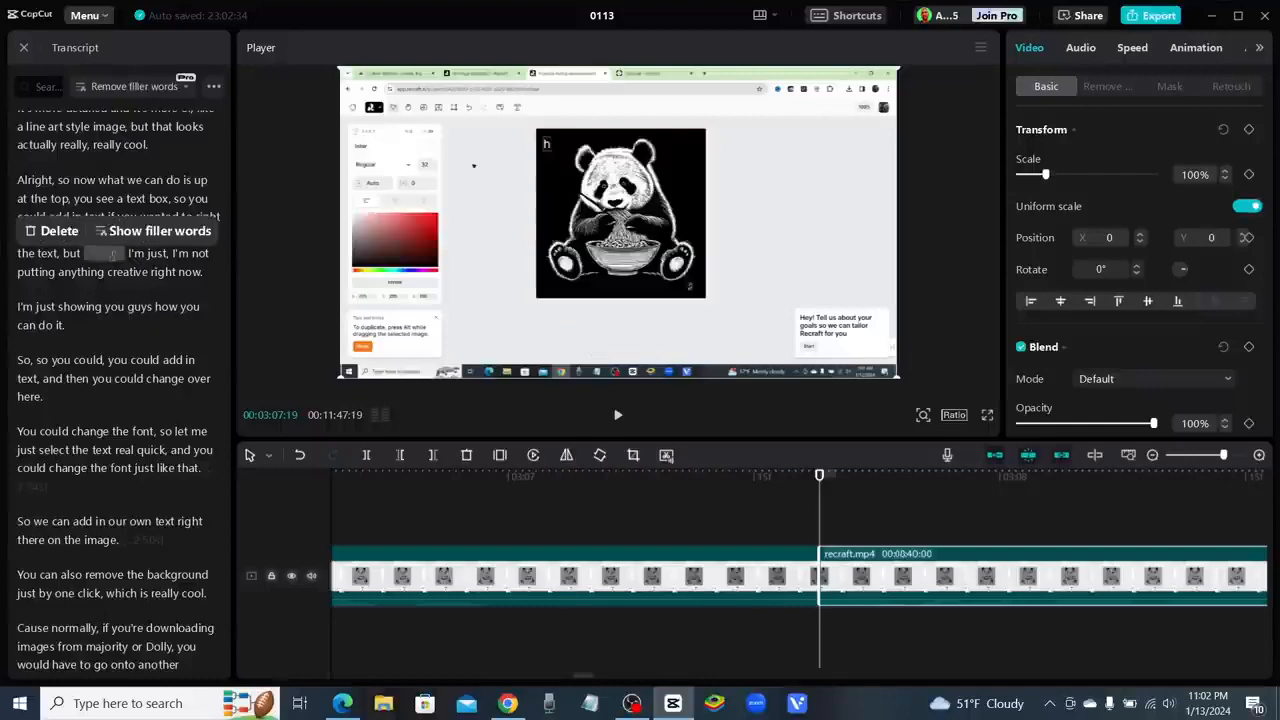
pyautogui.click(55, 231)
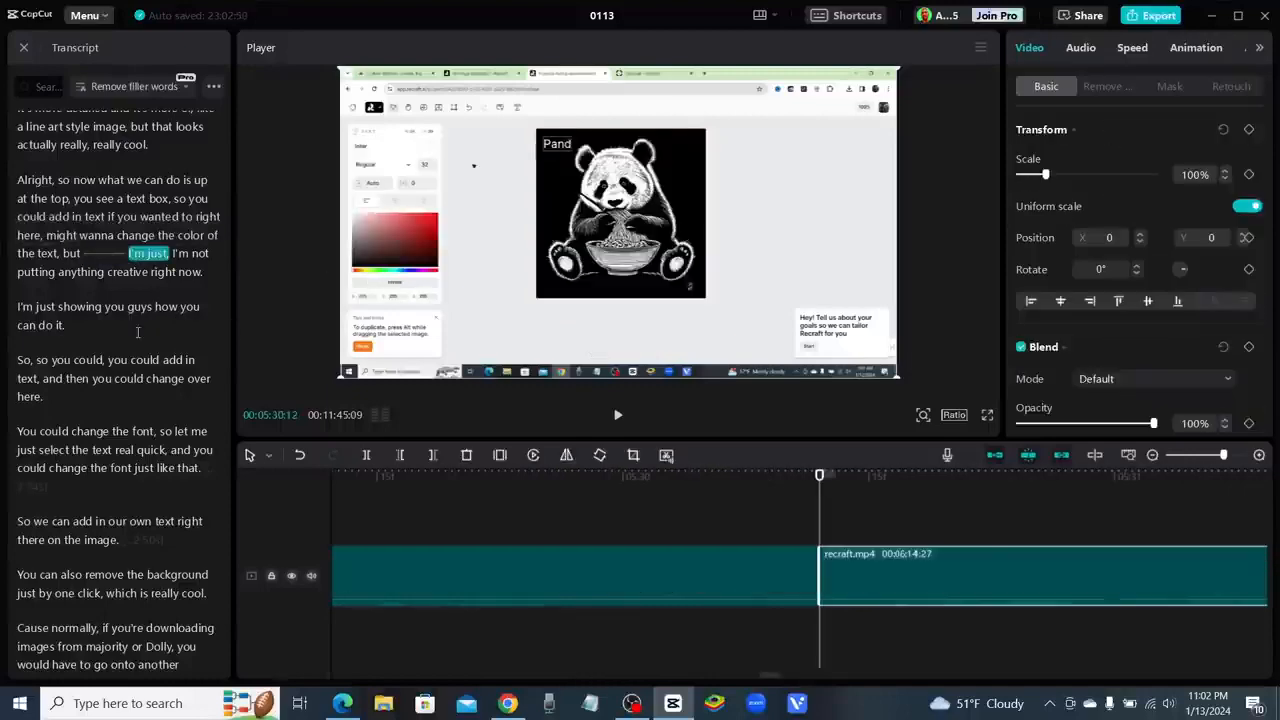
pyautogui.scroll(-5, 143, 335)
pyautogui.scroll(3, 143, 336)
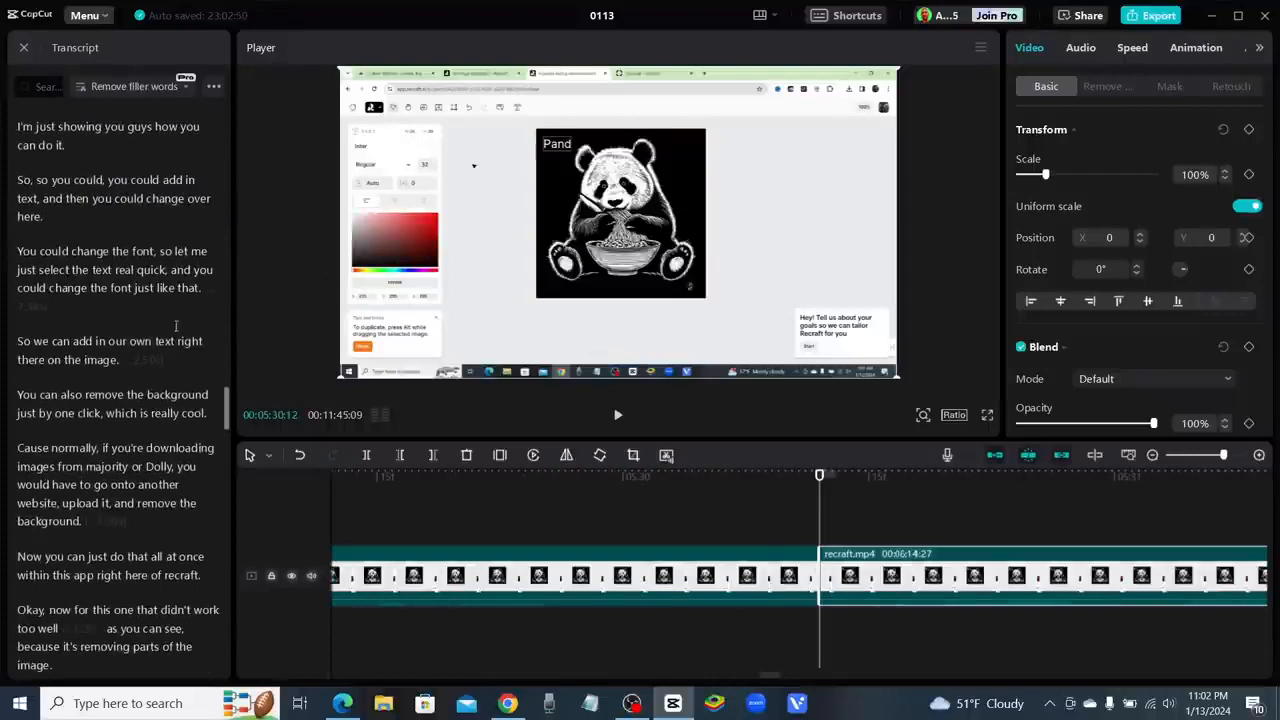
pyautogui.click(40, 306)
pyautogui.click(55, 265)
# Delete the pauses after "there on the image" and "upload it, and remove the background" from the transcript.
pyautogui.click(143, 359)
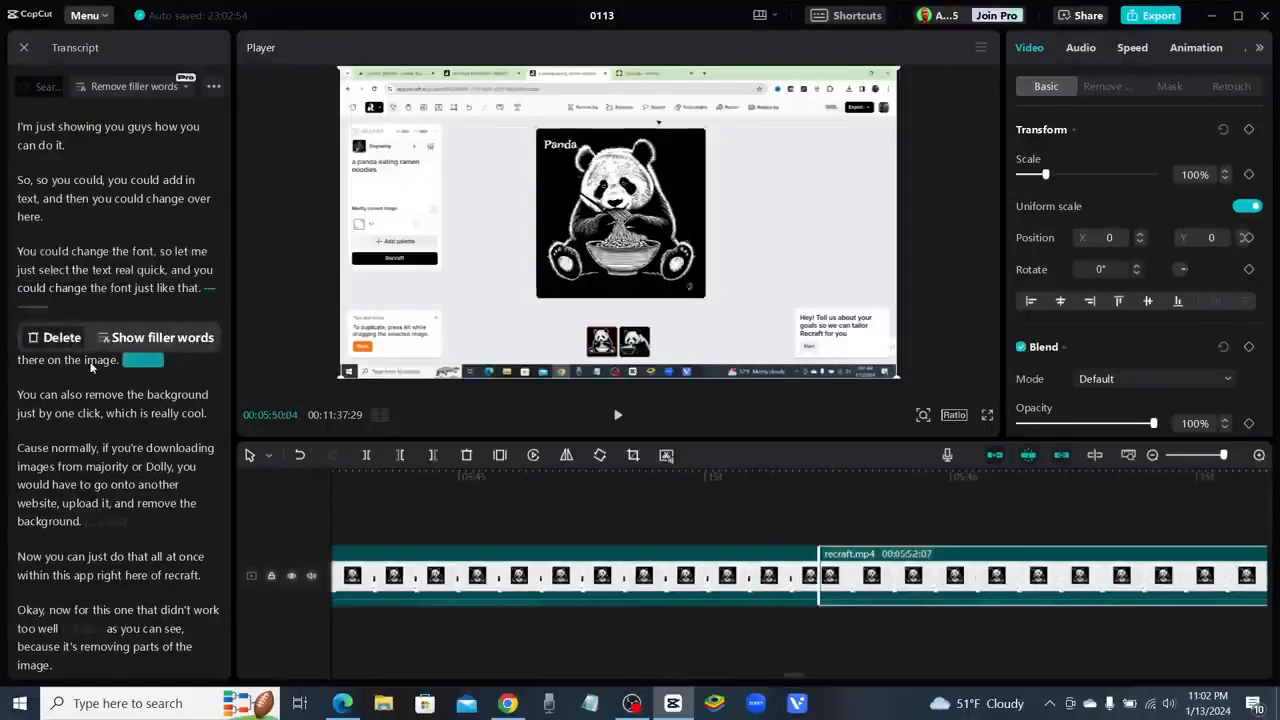
pyautogui.click(55, 337)
pyautogui.moveTo(104, 521)
pyautogui.click(55, 499)
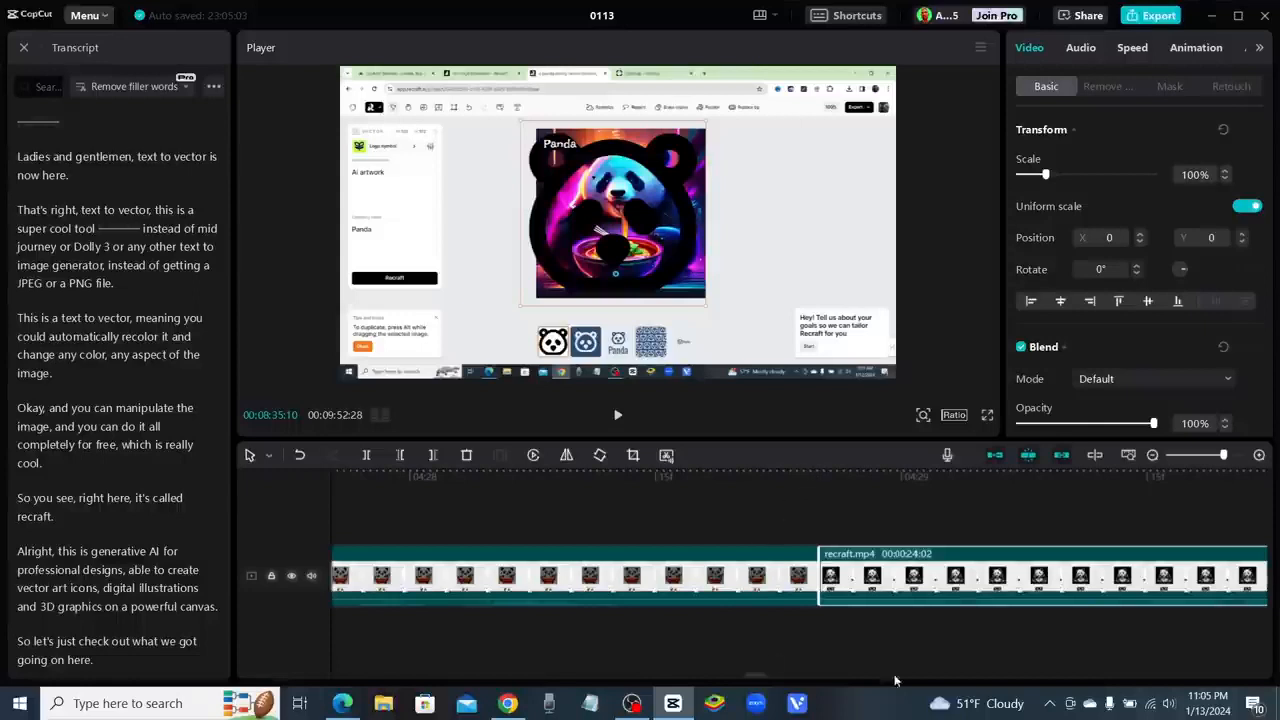
# Close the transcript and browse the audio, text, sticker, effect and transition libraries before returning to the imported media.
pyautogui.moveTo(745, 675); pyautogui.dragTo(266, 665)
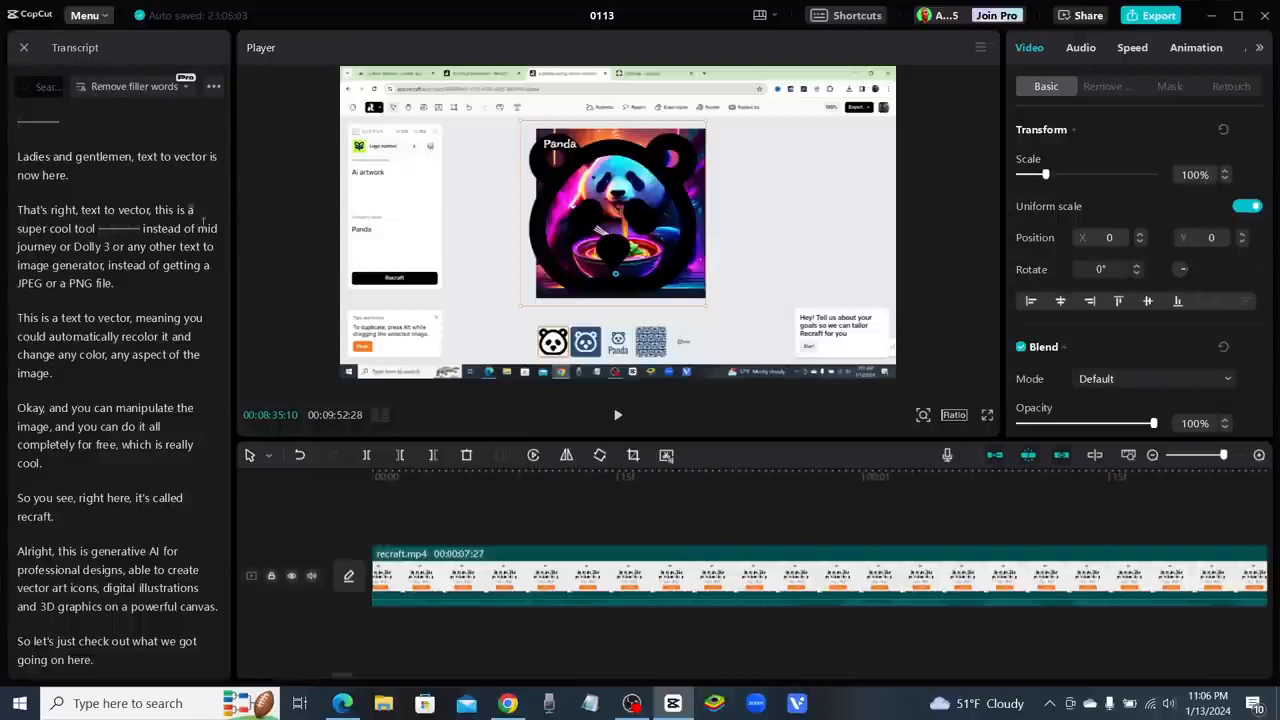
pyautogui.click(24, 50)
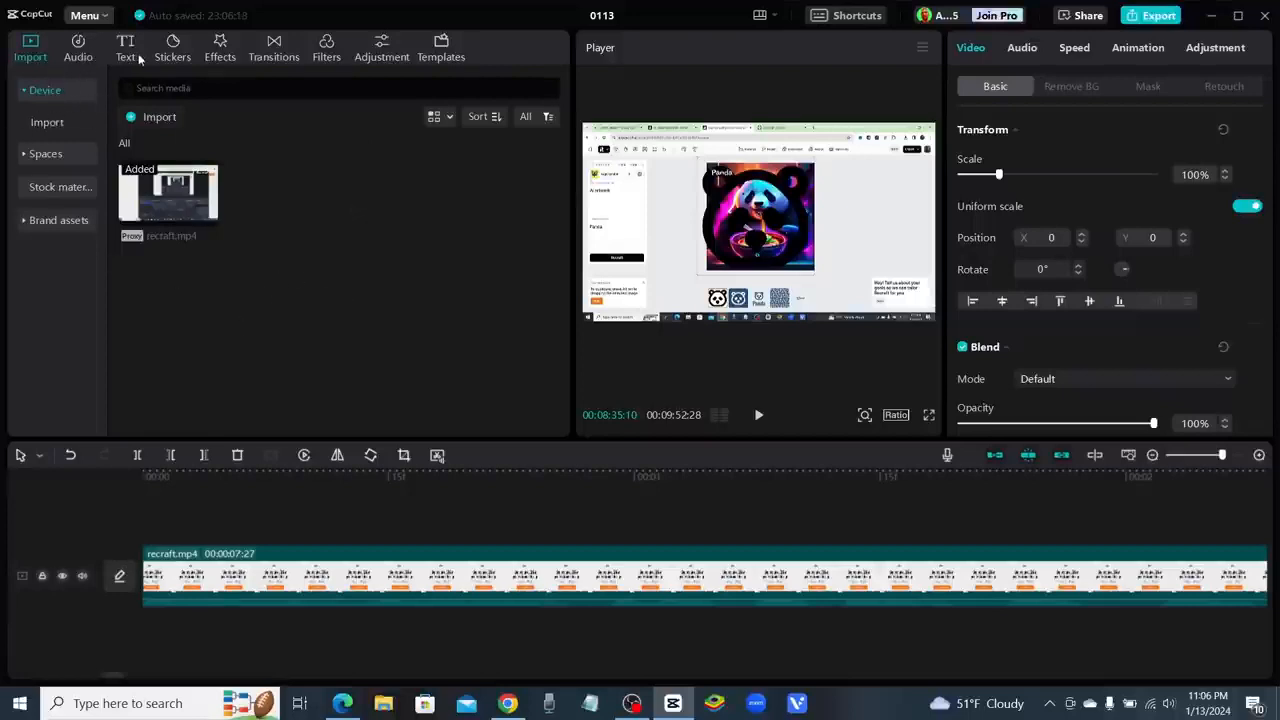
pyautogui.click(78, 48)
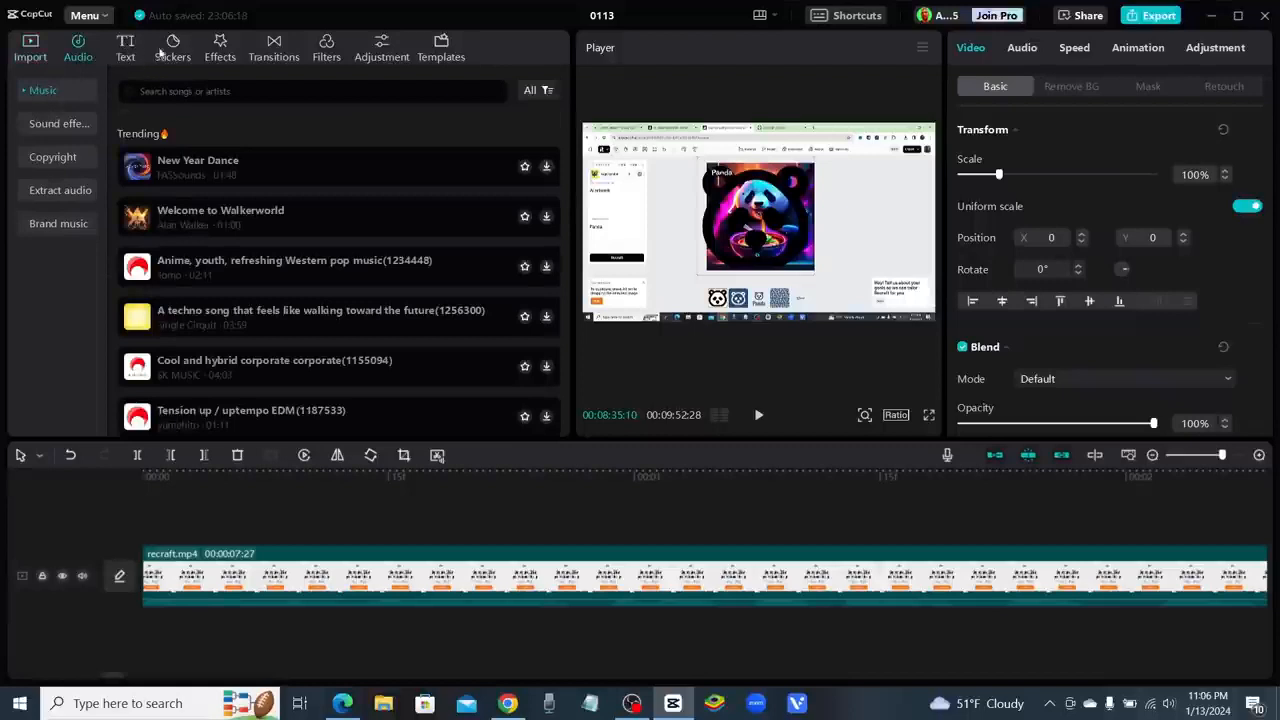
pyautogui.click(125, 48)
pyautogui.click(173, 48)
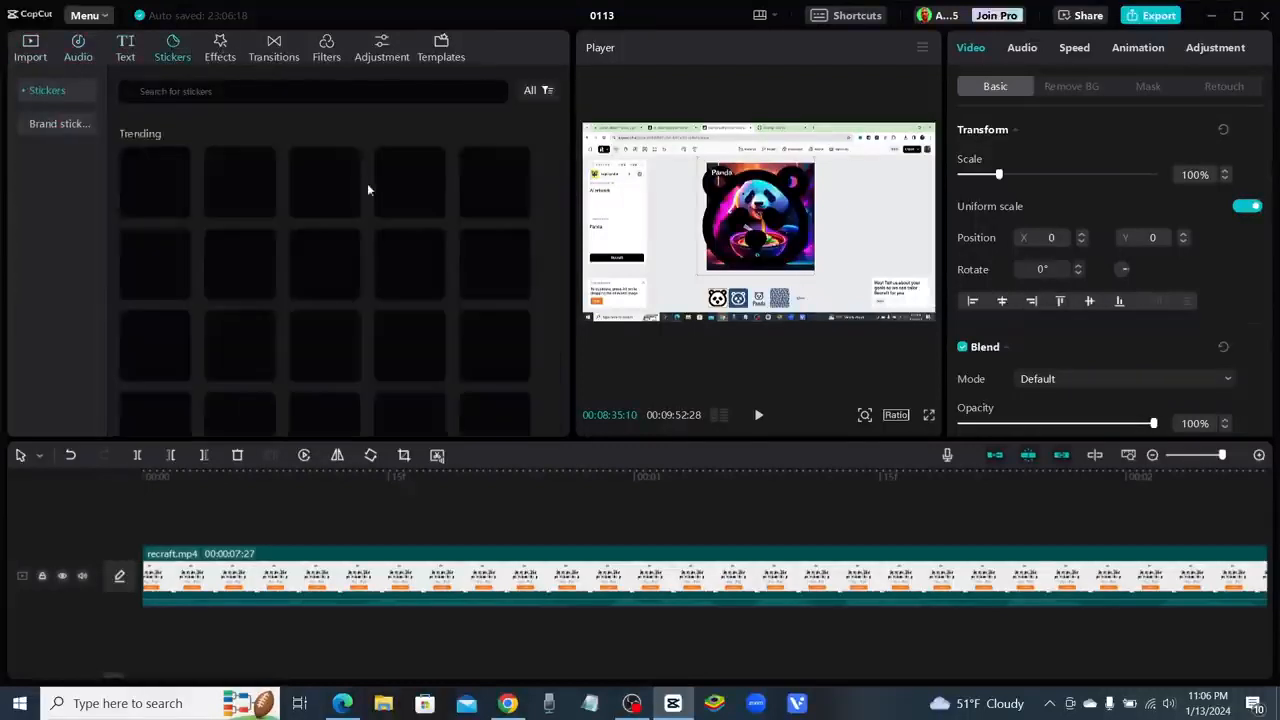
pyautogui.click(220, 48)
pyautogui.click(274, 48)
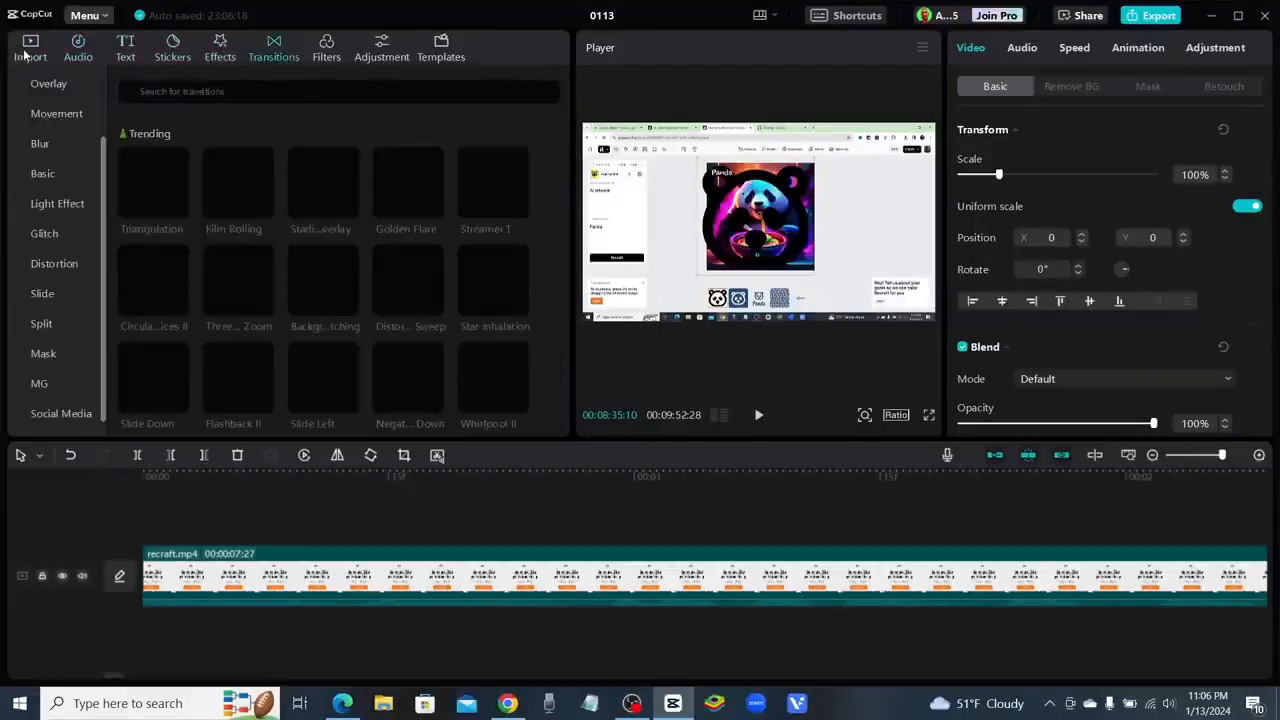
pyautogui.click(30, 48)
# Select the first recraft.mp4 clip on the timeline and reopen its transcript to look through it.
pyautogui.click(549, 578)
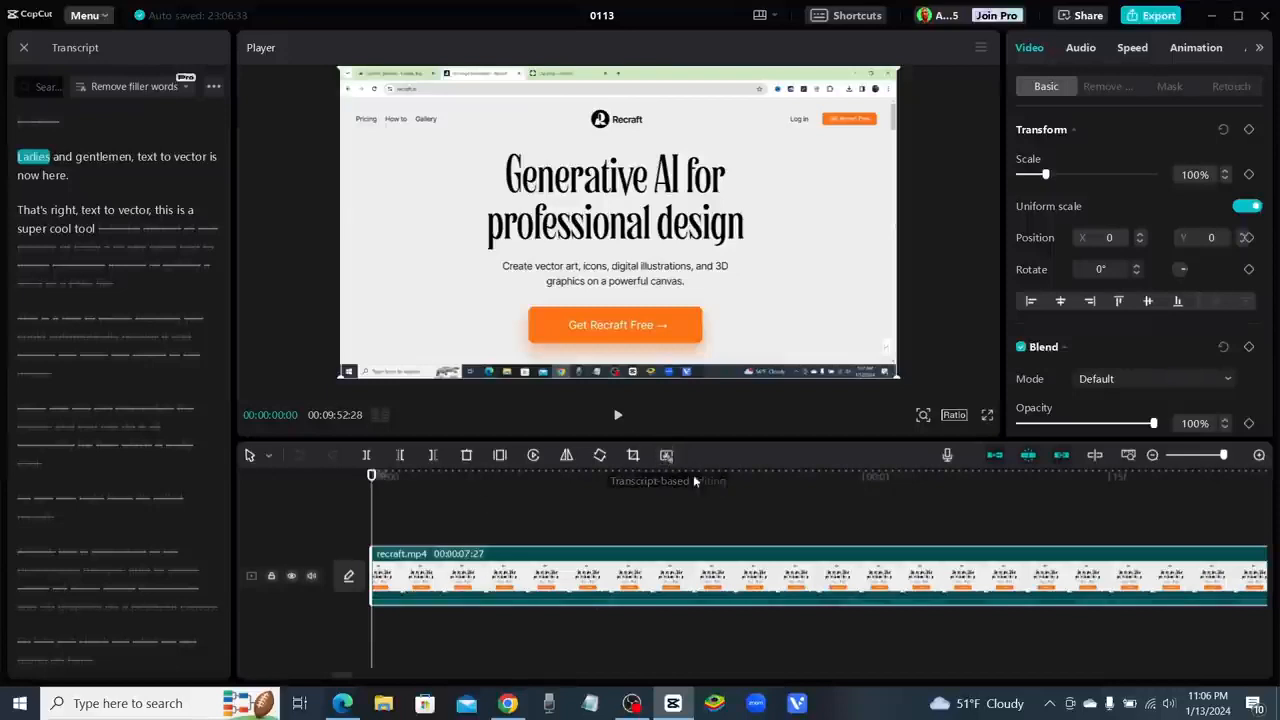
pyautogui.scroll(-2, 152, 358)
pyautogui.scroll(-5, 152, 358)
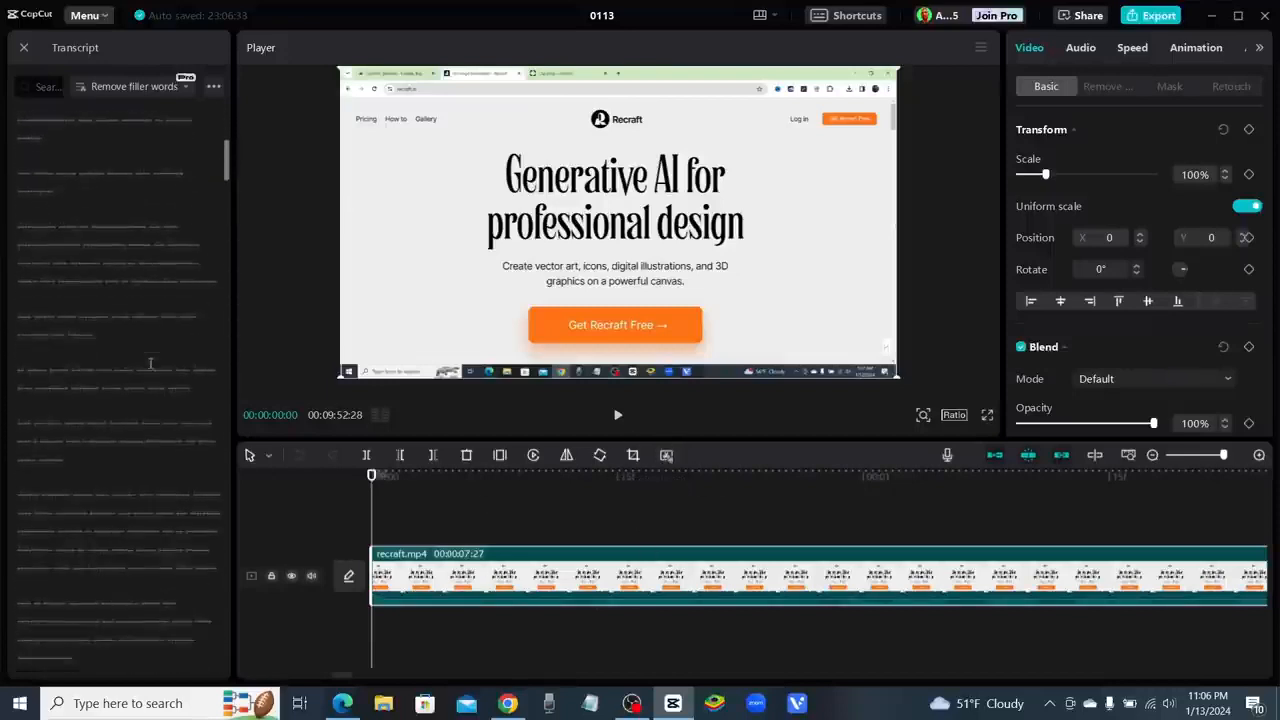